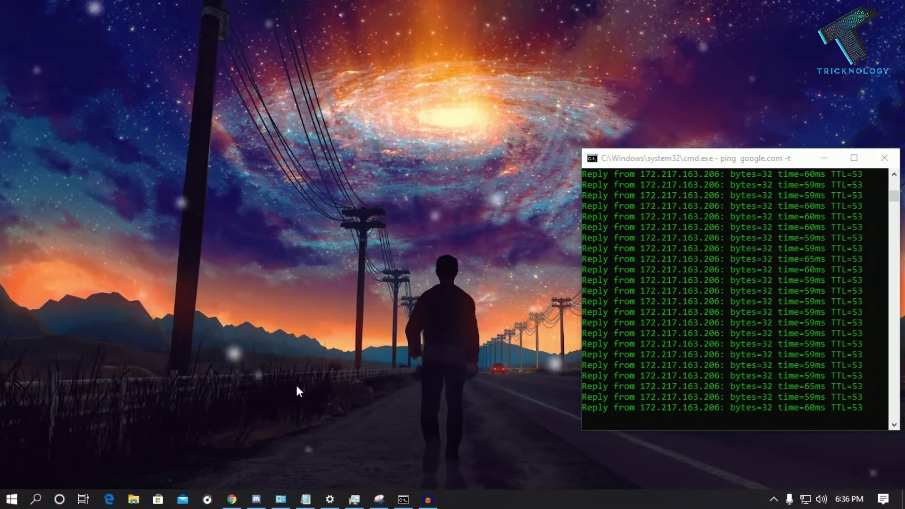
# Step: Launch Resource Monitor from a Start search for 'resou'
pyautogui.press('super')
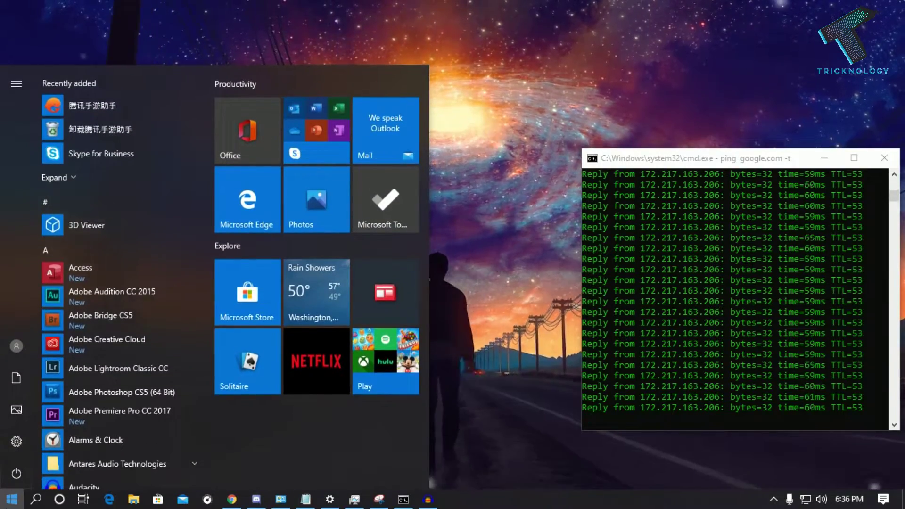
pyautogui.write('resource monitor')
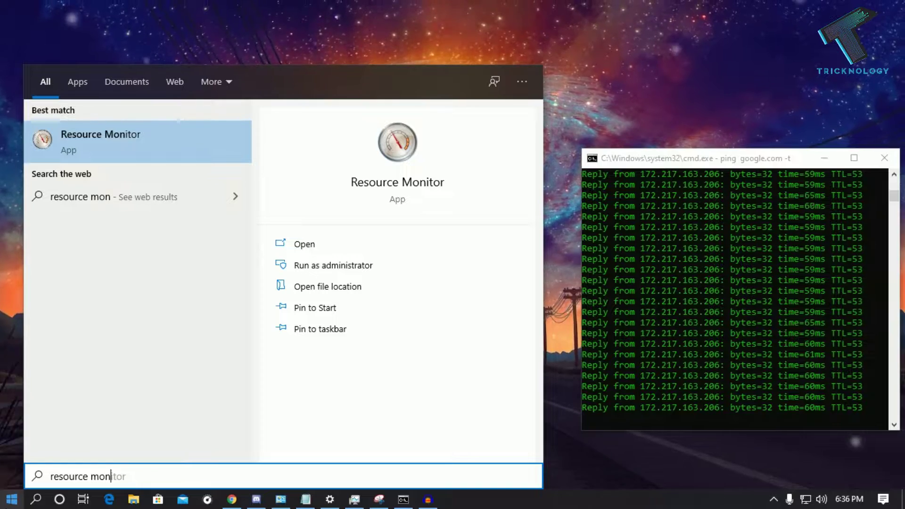
pyautogui.click(72, 140)
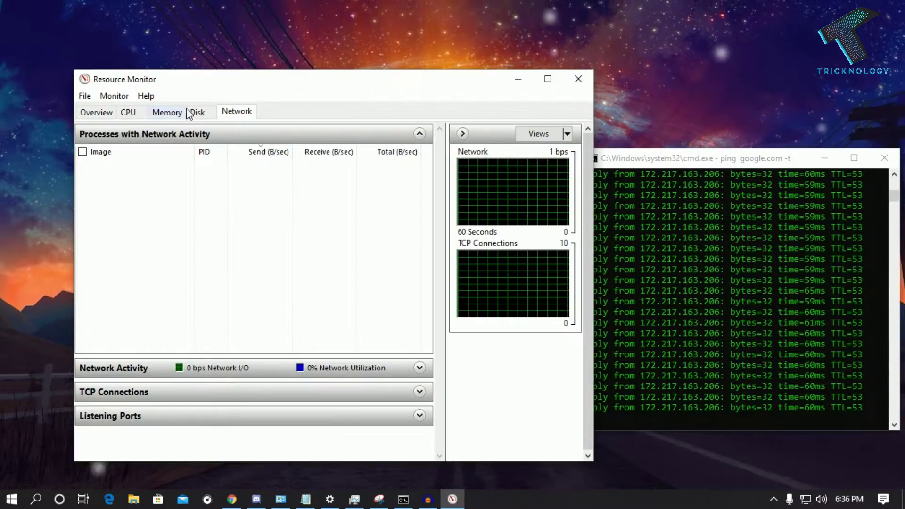
# Step: Maximize Resource Monitor on its Network tab and select the chrome.exe process
pyautogui.moveTo(298, 82); pyautogui.dragTo(307, 25)
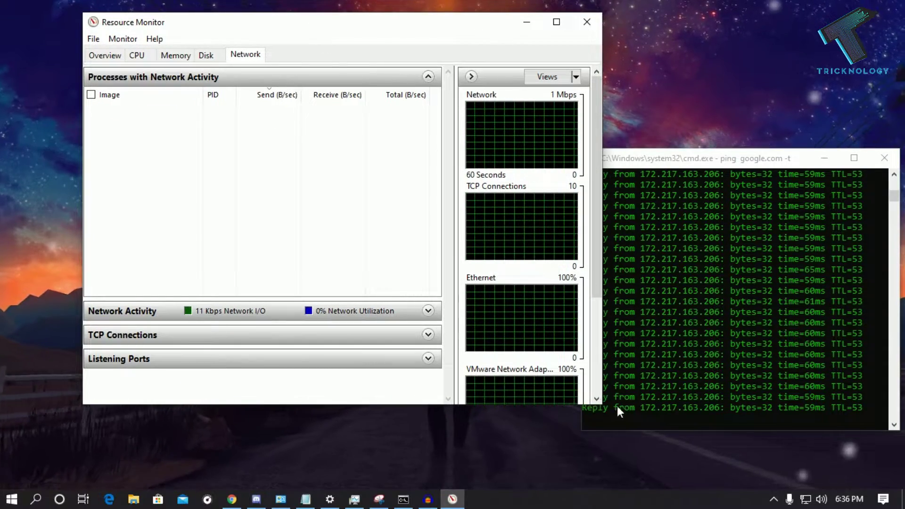
pyautogui.click(596, 399)
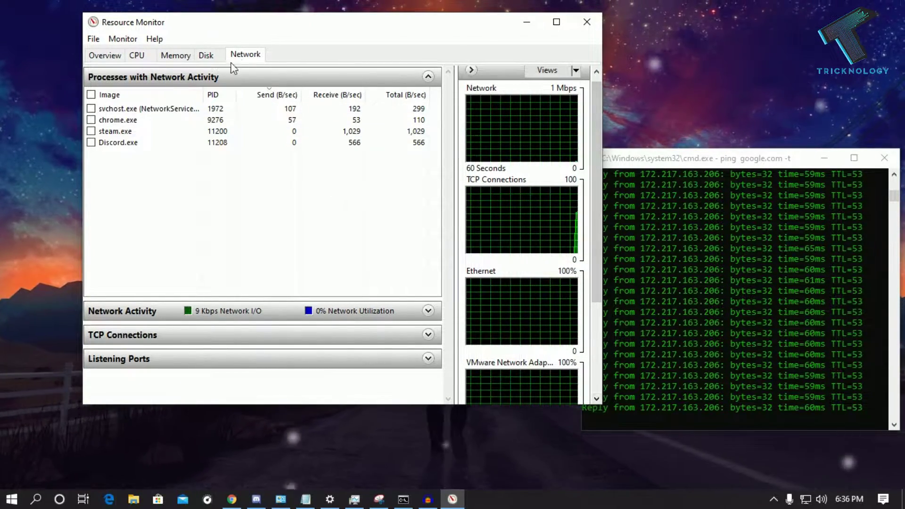
pyautogui.doubleClick(326, 25)
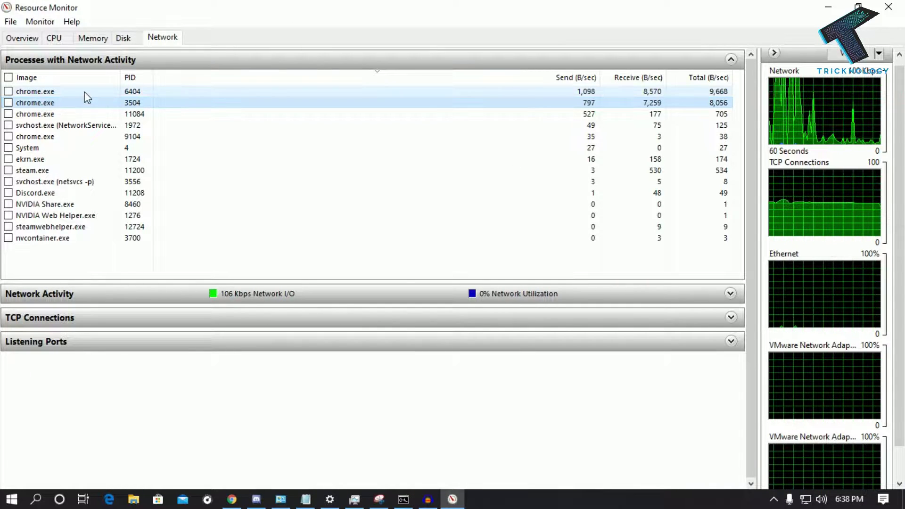
pyautogui.click(84, 91)
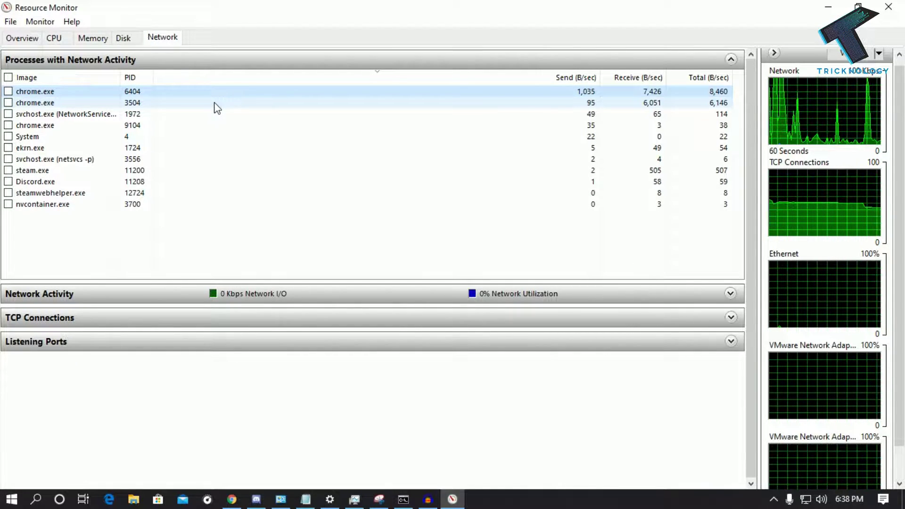
# Step: Open Task Manager, using the Run dialog with 'taskmgr'
pyautogui.rightClick(550, 504)
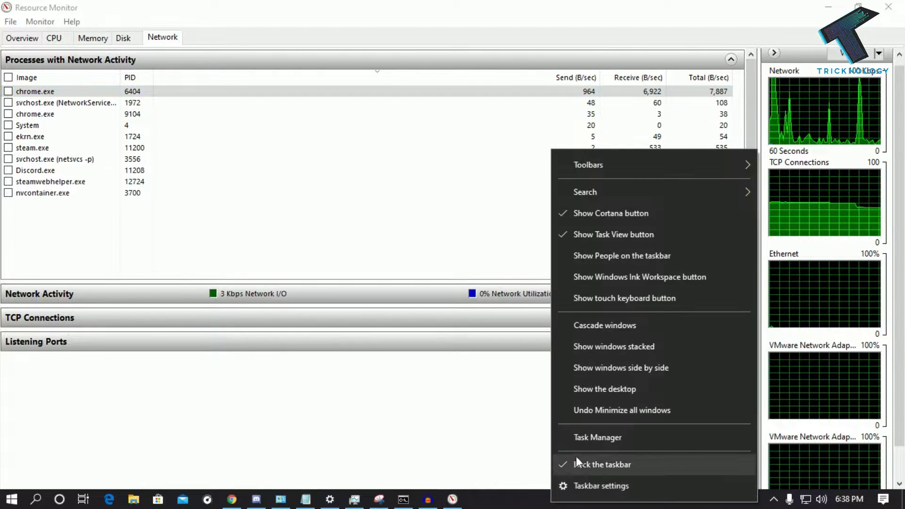
pyautogui.click(606, 436)
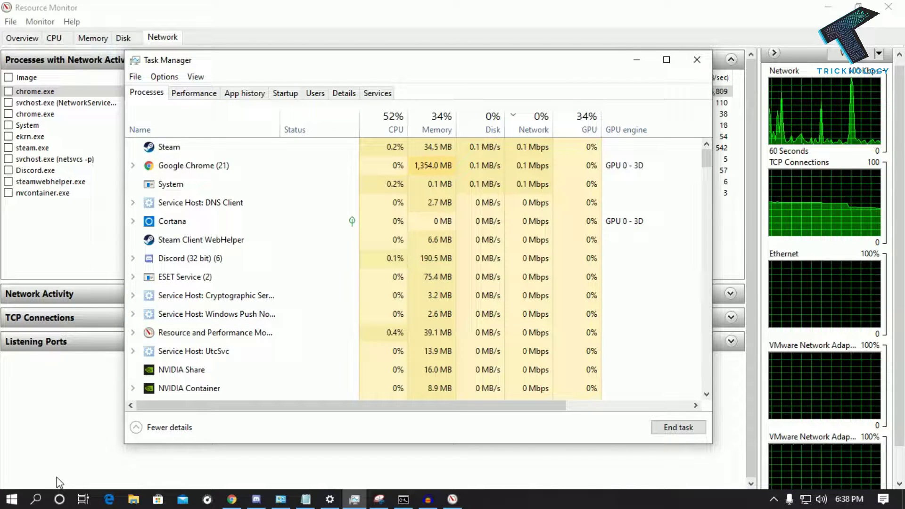
pyautogui.click(11, 498)
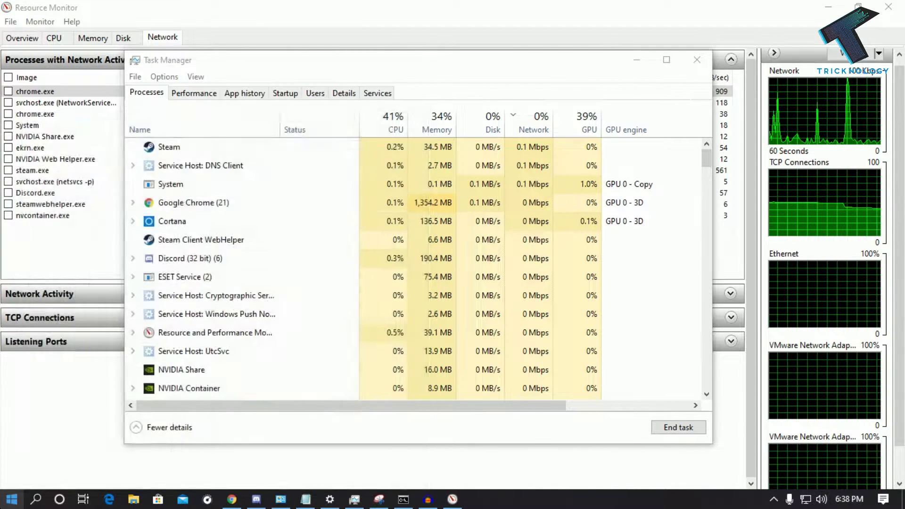
pyautogui.write('run')
pyautogui.press('Return')
pyautogui.write('ta')
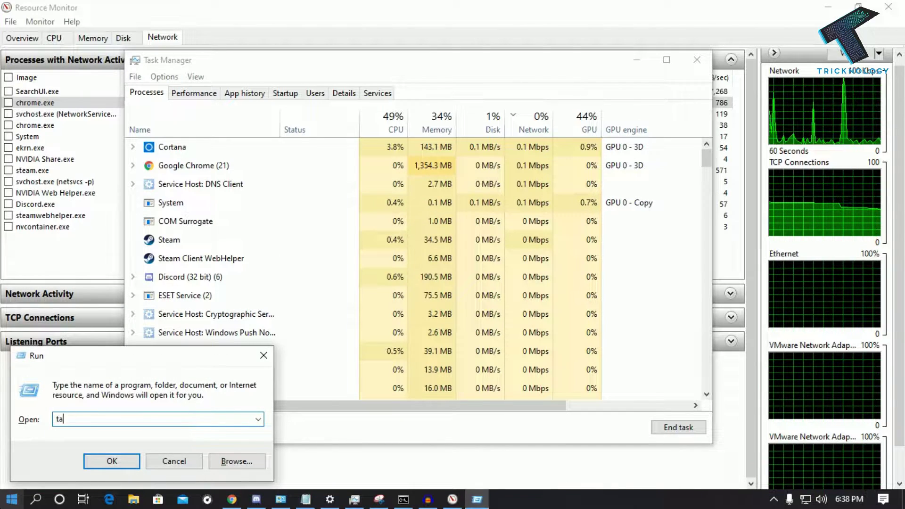
pyautogui.write('skmgr')
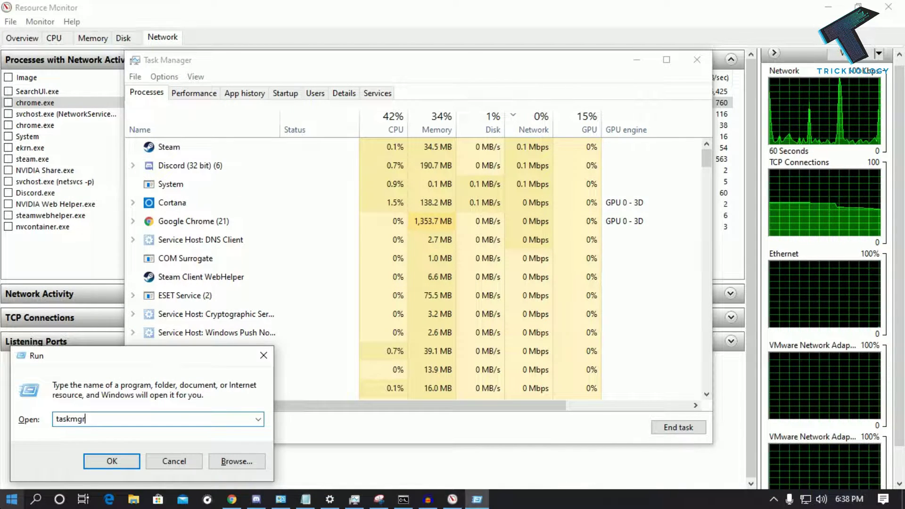
pyautogui.click(101, 459)
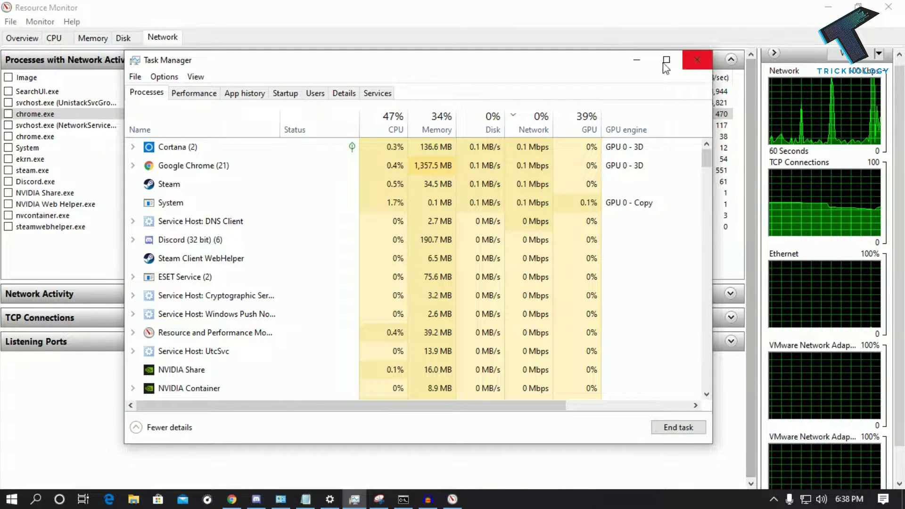
# Step: End the Google Chrome process in Task Manager
pyautogui.moveTo(518, 63); pyautogui.dragTo(599, 46)
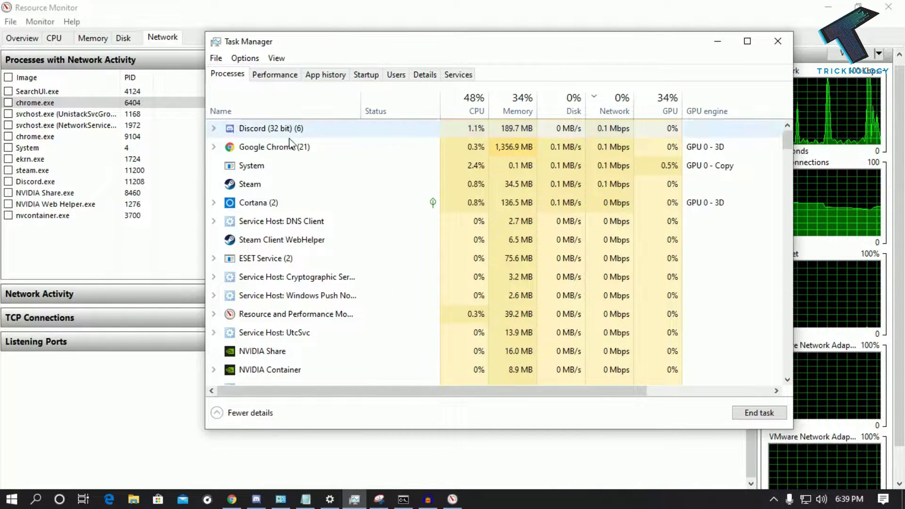
pyautogui.click(287, 185)
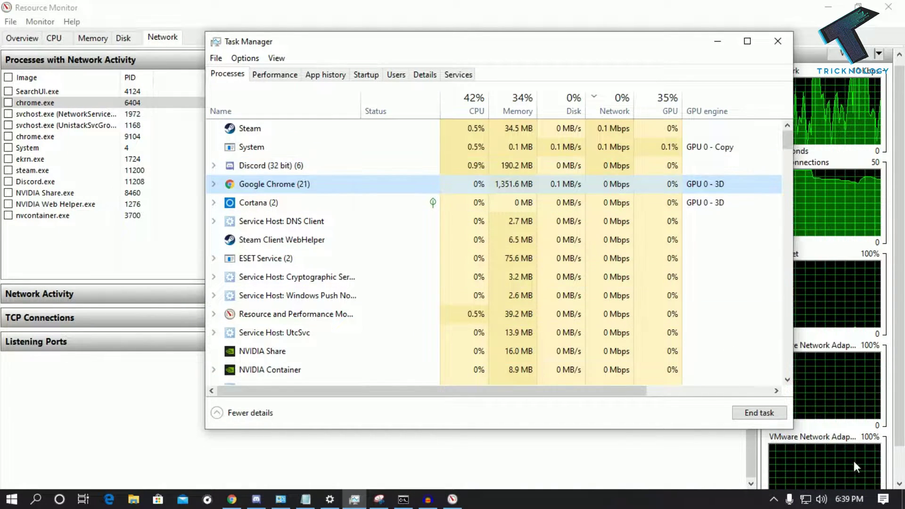
pyautogui.click(766, 413)
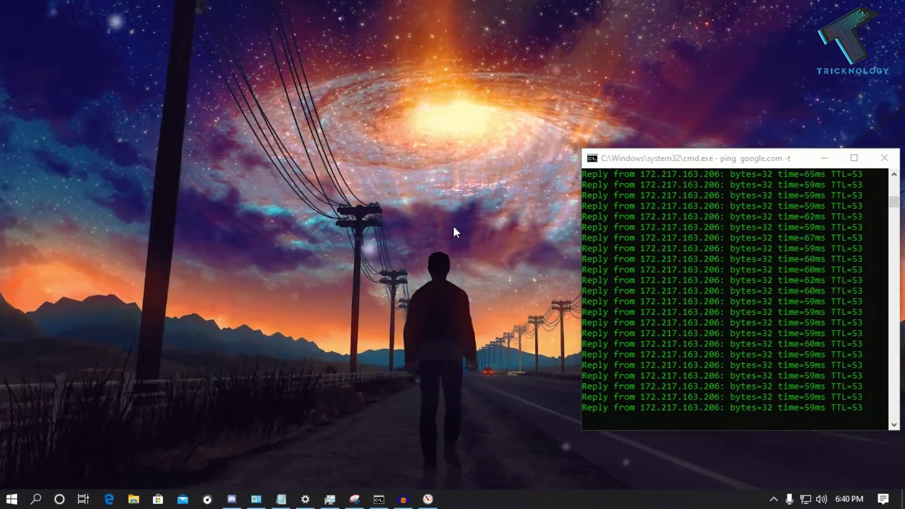
# Step: Open Network Connections via Network & Internet settings' adapter options, then close Settings
pyautogui.rightClick(804, 495)
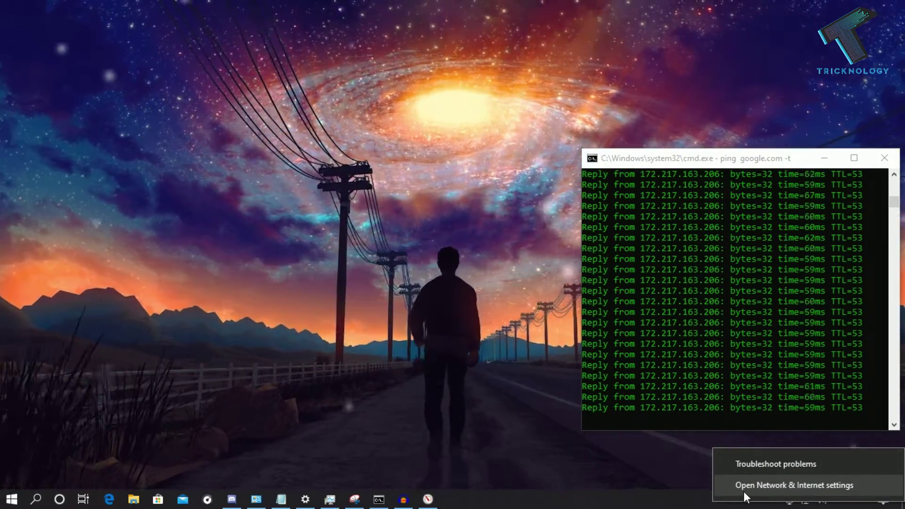
pyautogui.click(806, 485)
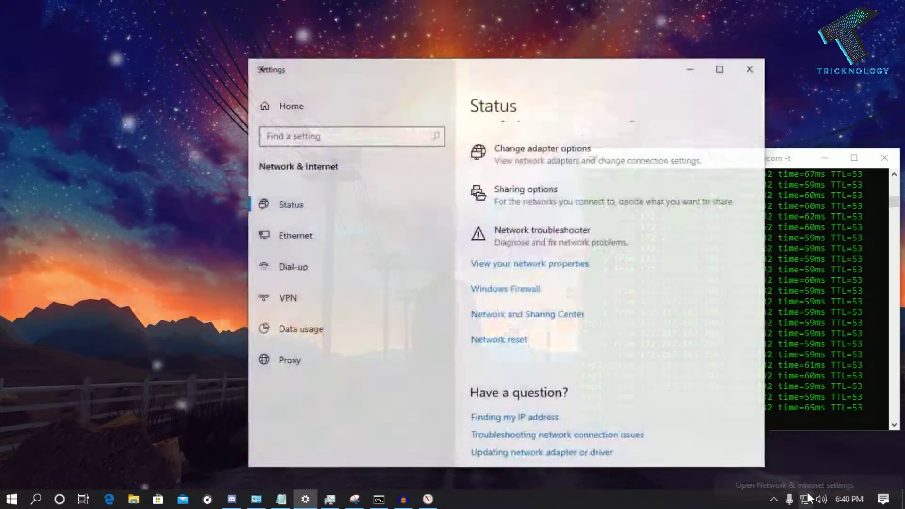
pyautogui.scroll(-2, 659, 330)
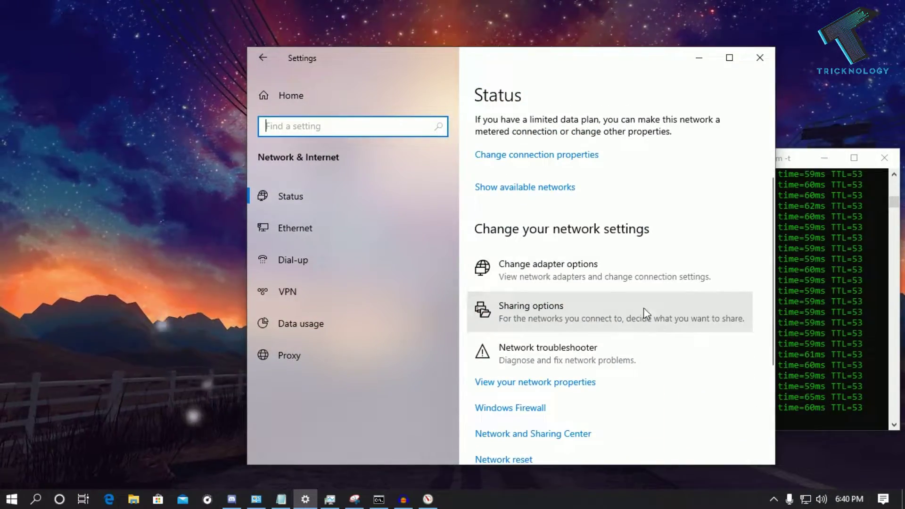
pyautogui.click(565, 271)
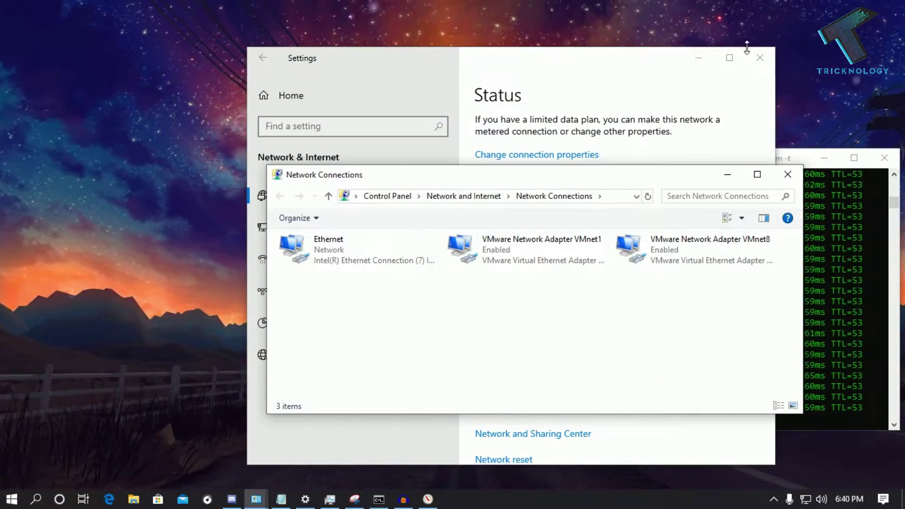
pyautogui.click(756, 54)
pyautogui.moveTo(488, 178); pyautogui.dragTo(467, 143)
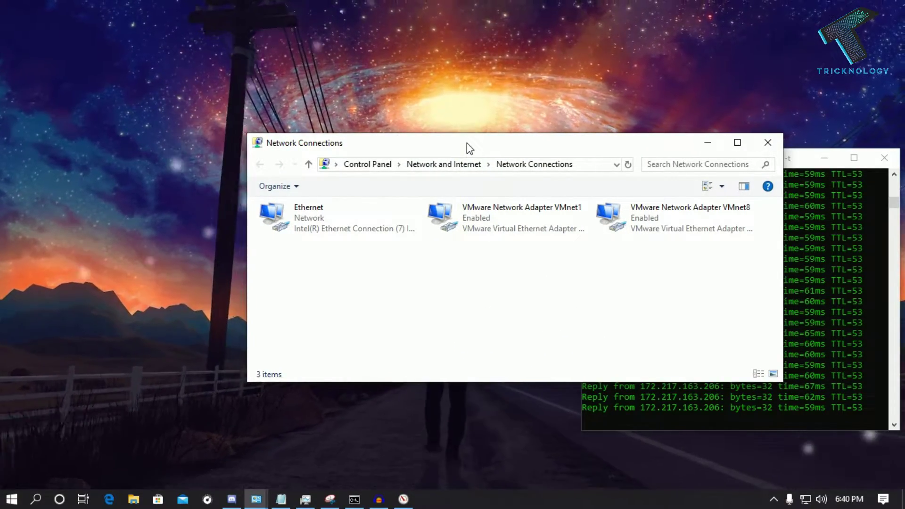
# Step: Open the Run dialog through a Start search for 'run'
pyautogui.press('super+r')
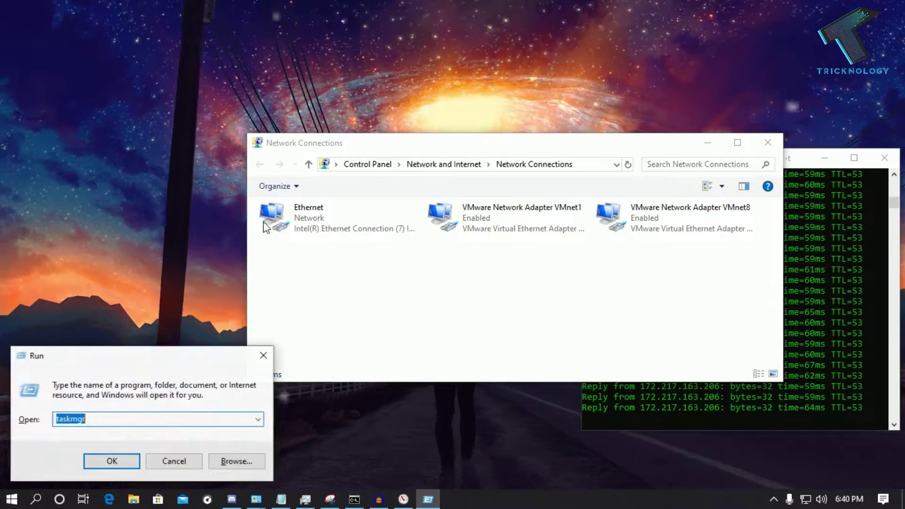
pyautogui.click(4, 502)
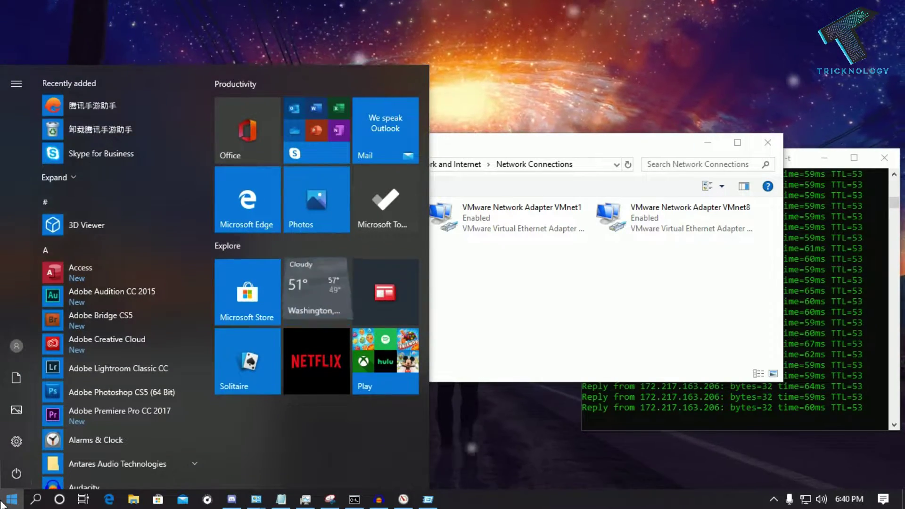
pyautogui.write('run')
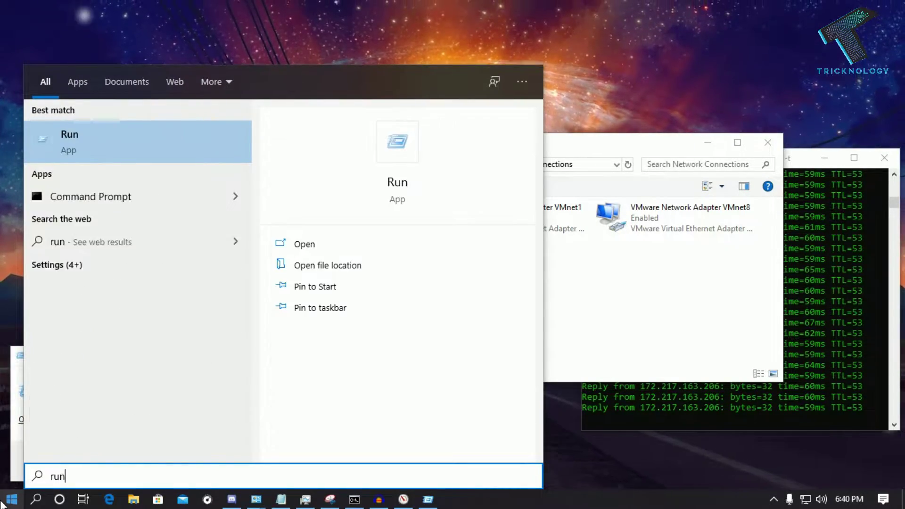
pyautogui.click(103, 142)
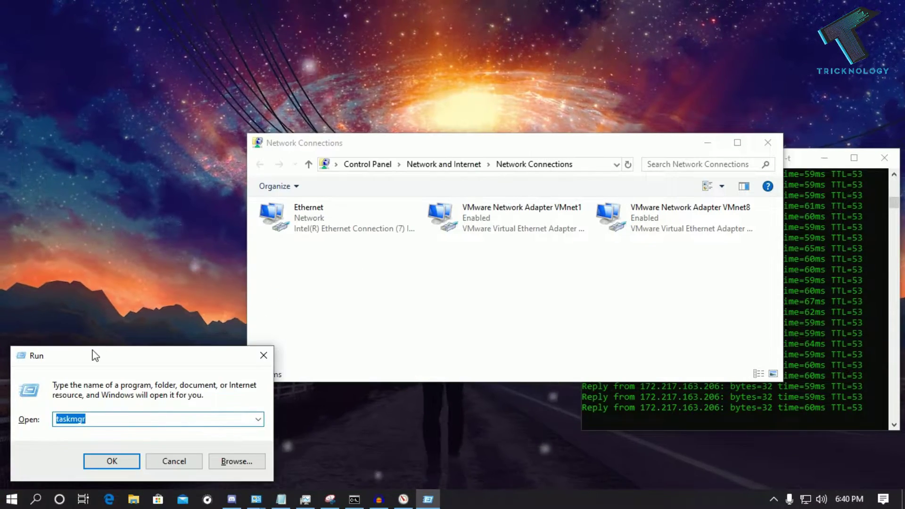
pyautogui.moveTo(94, 351); pyautogui.dragTo(137, 283)
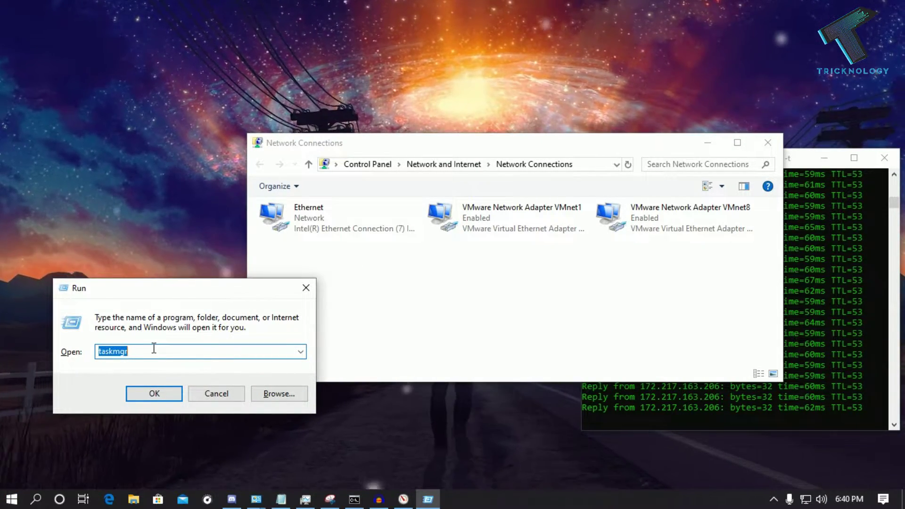
# Step: Run ncpa.cpl to bring the Network Connections window forward
pyautogui.write('ncpa.c')
pyautogui.write('p')
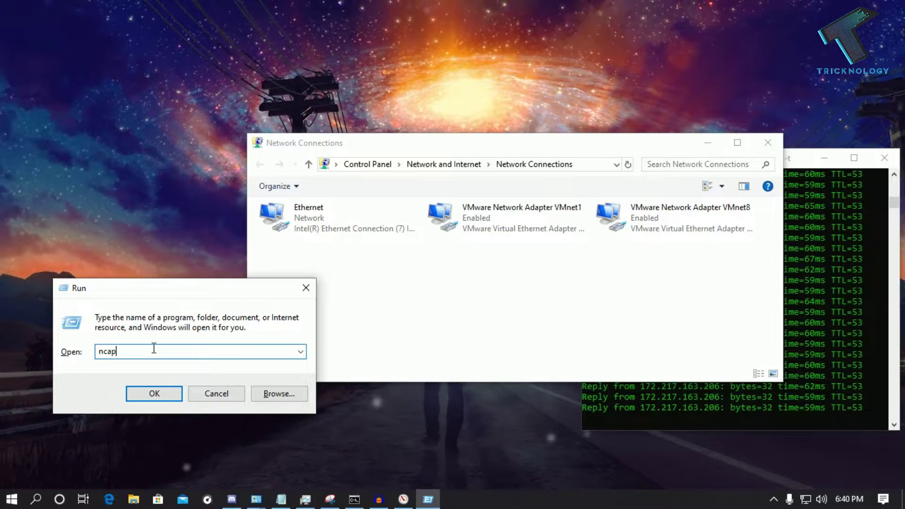
pyautogui.press('BackSpace')
pyautogui.press('BackSpace')
pyautogui.write('pa.cpl')
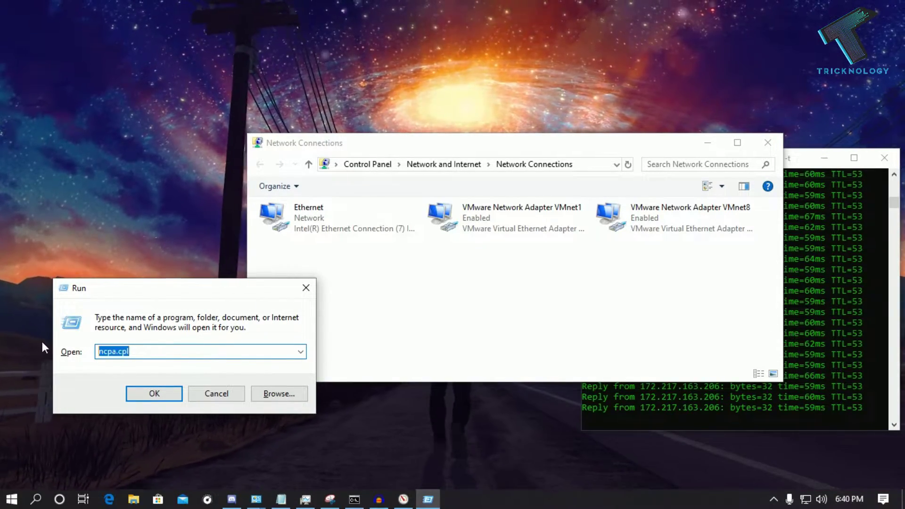
pyautogui.click(152, 395)
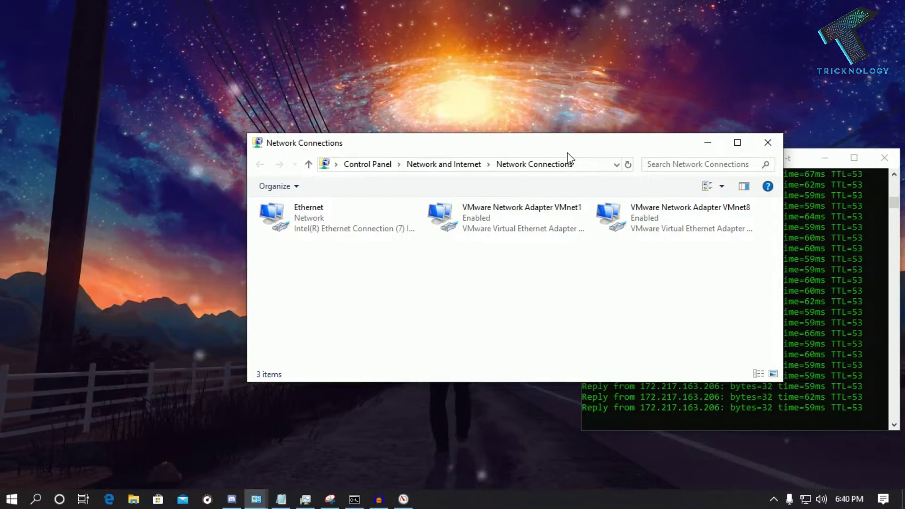
pyautogui.moveTo(567, 153); pyautogui.dragTo(513, 140)
# Step: Open the Ethernet adapter's Internet Protocol Version 4 (TCP/IPv4) Properties dialog
pyautogui.rightClick(242, 204)
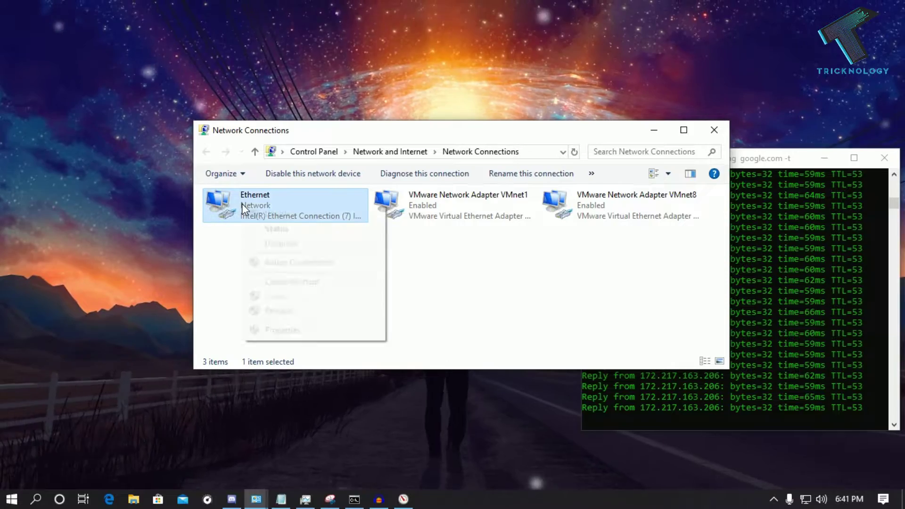
pyautogui.rightClick(290, 203)
pyautogui.click(357, 329)
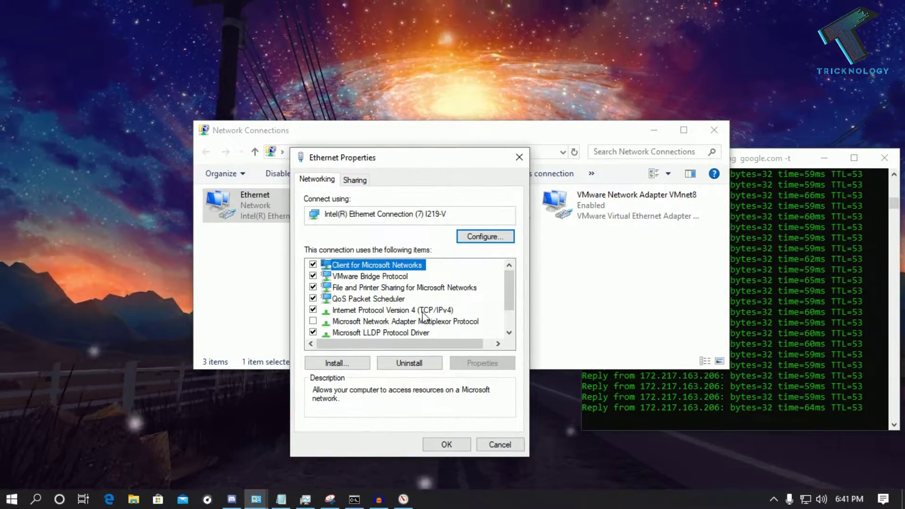
pyautogui.click(421, 313)
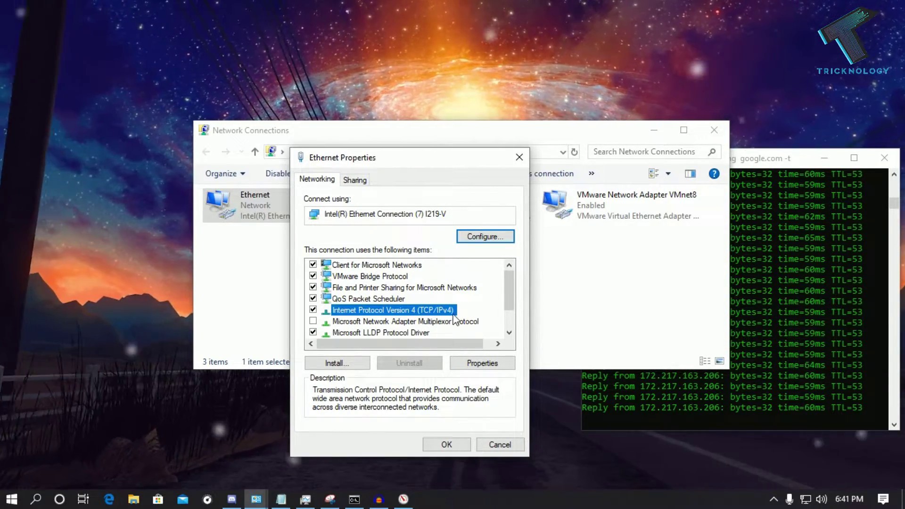
pyautogui.scroll(-1, 433, 309)
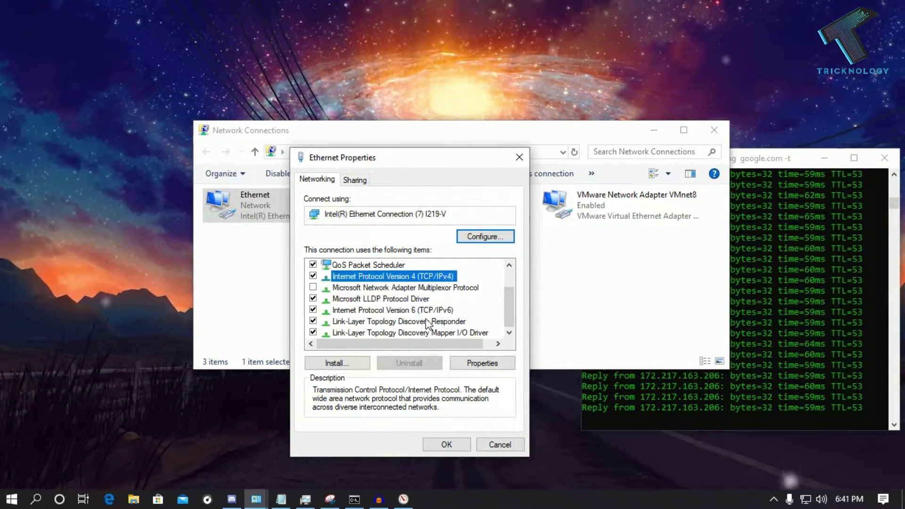
pyautogui.click(414, 311)
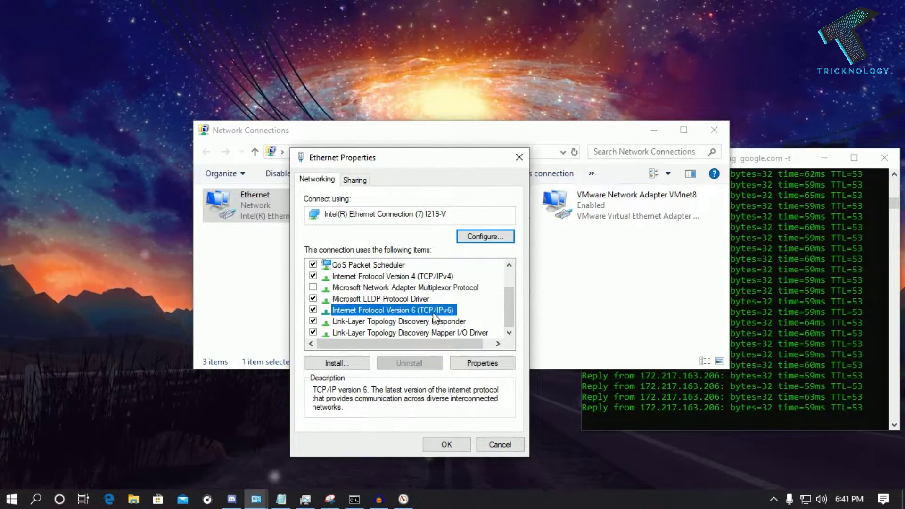
pyautogui.click(443, 278)
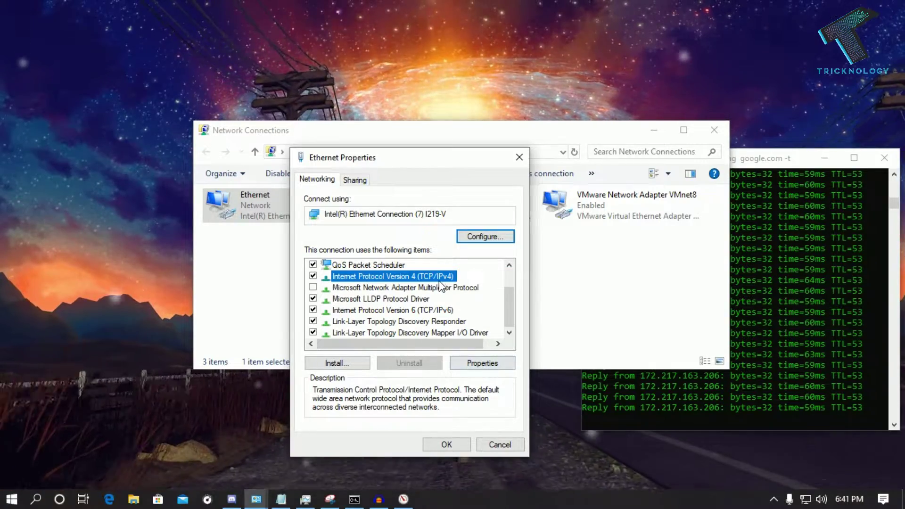
pyautogui.click(501, 368)
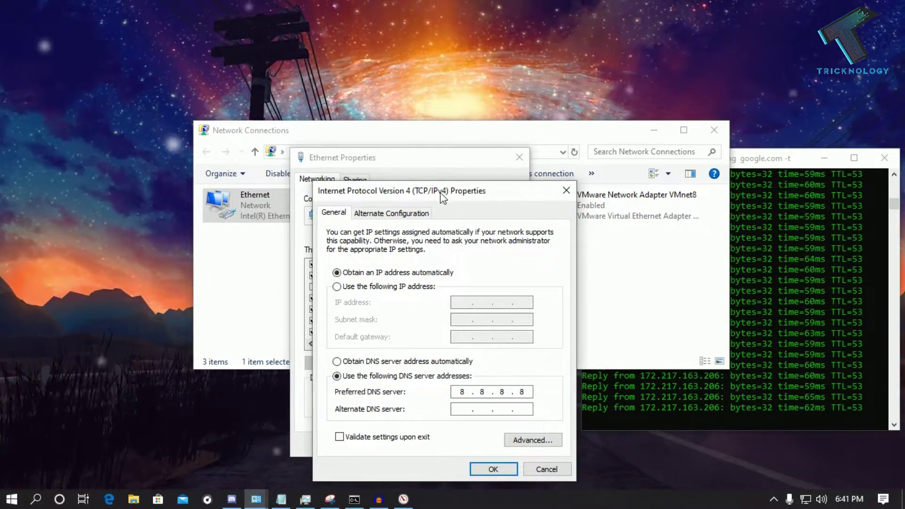
# Step: Open the DNS tab of Advanced TCP/IP Settings for the Ethernet IPv4 connection
pyautogui.moveTo(443, 198); pyautogui.dragTo(472, 152)
pyautogui.click(478, 345)
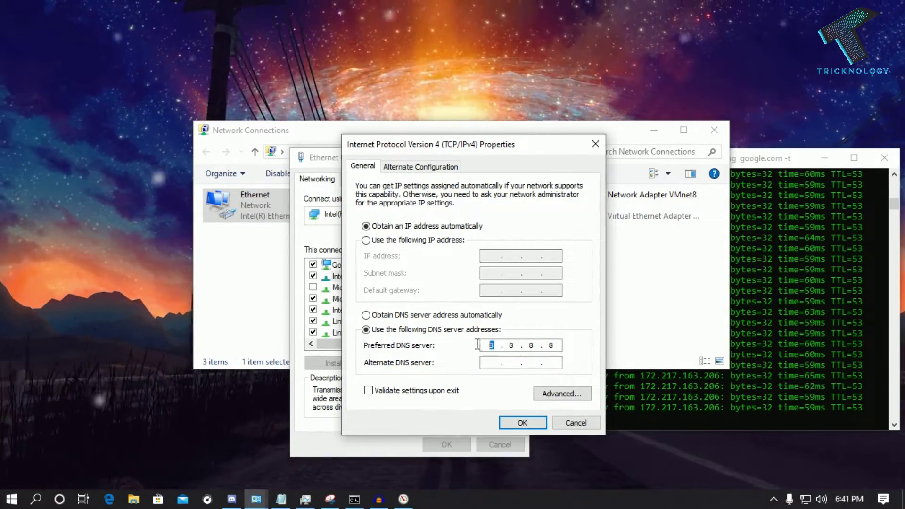
pyautogui.click(534, 345)
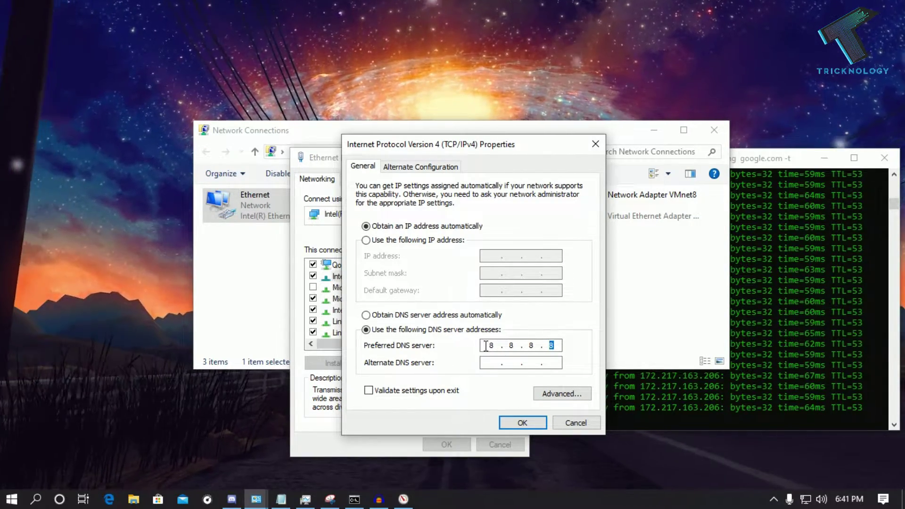
pyautogui.click(553, 396)
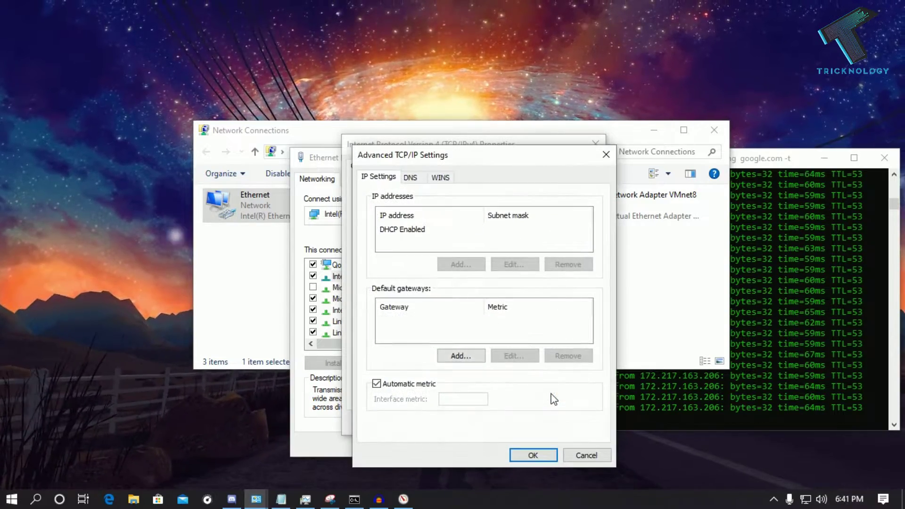
pyautogui.click(410, 177)
pyautogui.moveTo(437, 159); pyautogui.dragTo(674, 156)
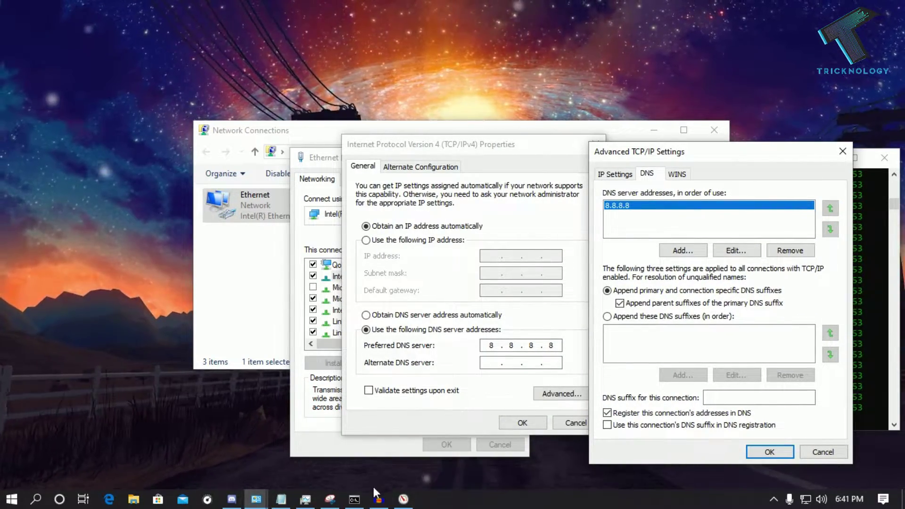
# Step: Add 208.67.220.220 and 208.67.222.222 to the DNS server list from the Notepad addresses
pyautogui.click(282, 499)
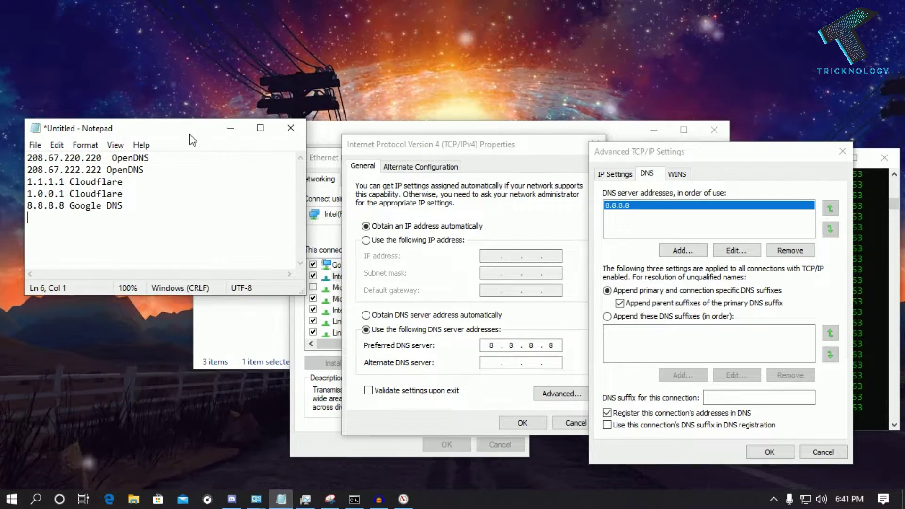
pyautogui.moveTo(189, 129); pyautogui.dragTo(358, 125)
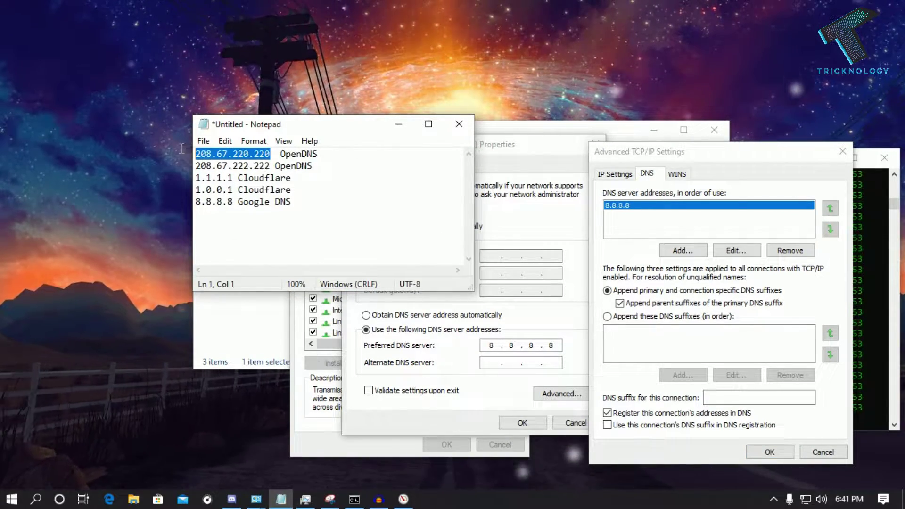
pyautogui.click(688, 250)
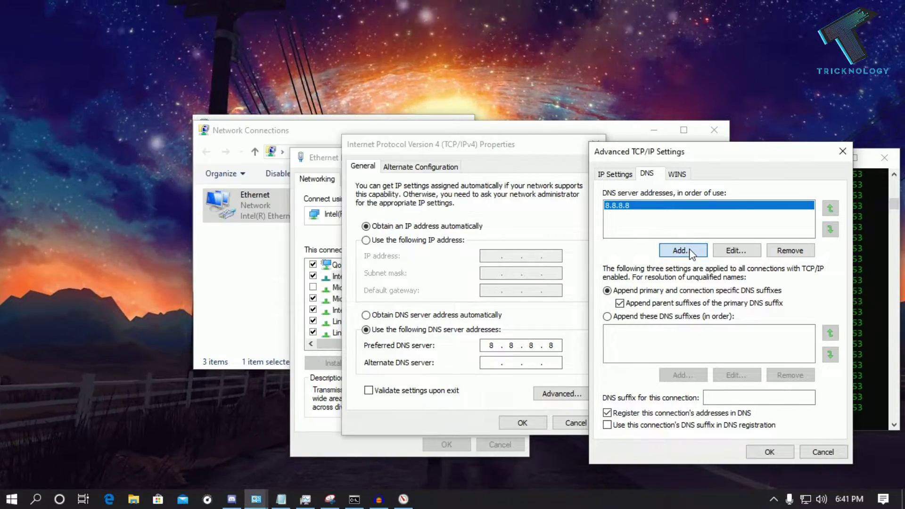
pyautogui.click(690, 250)
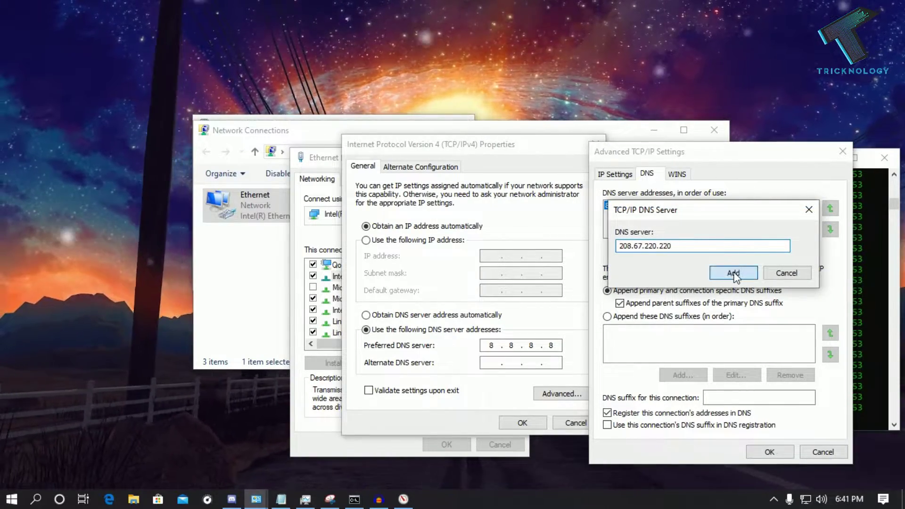
pyautogui.click(733, 273)
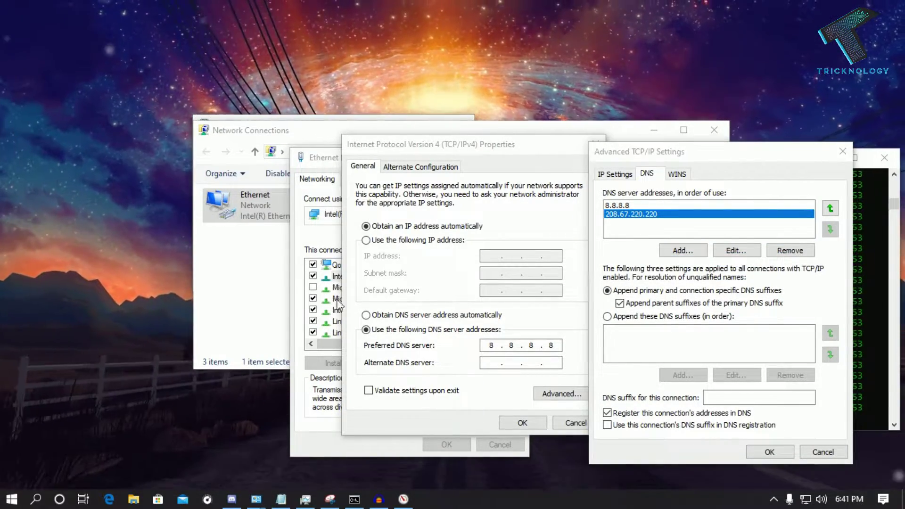
pyautogui.click(281, 499)
pyautogui.doubleClick(232, 164)
pyautogui.moveTo(264, 121); pyautogui.dragTo(317, 11)
pyautogui.click(683, 250)
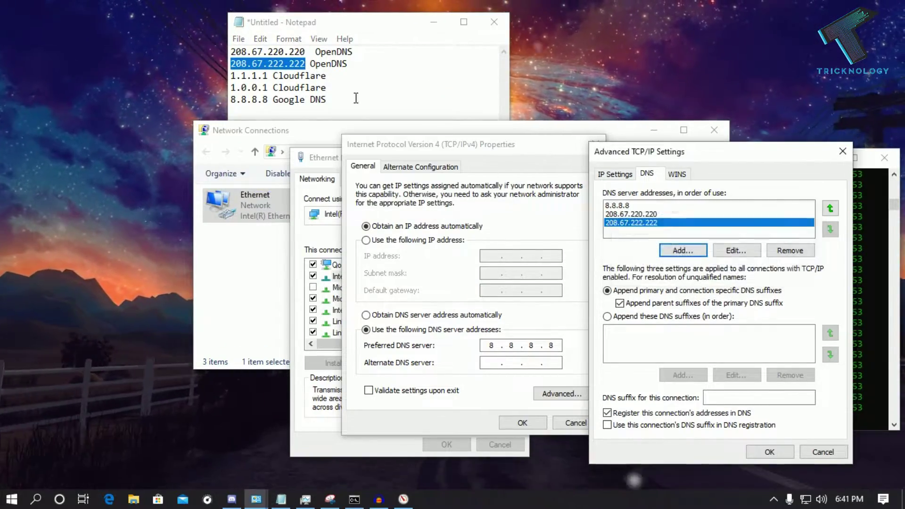
# Step: Copy 1.1.1.1 and 1.0.0.1 from Notepad and add both to the DNS server list
pyautogui.doubleClick(265, 75)
pyautogui.hotkey('ctrl', 'c')
pyautogui.click(677, 254)
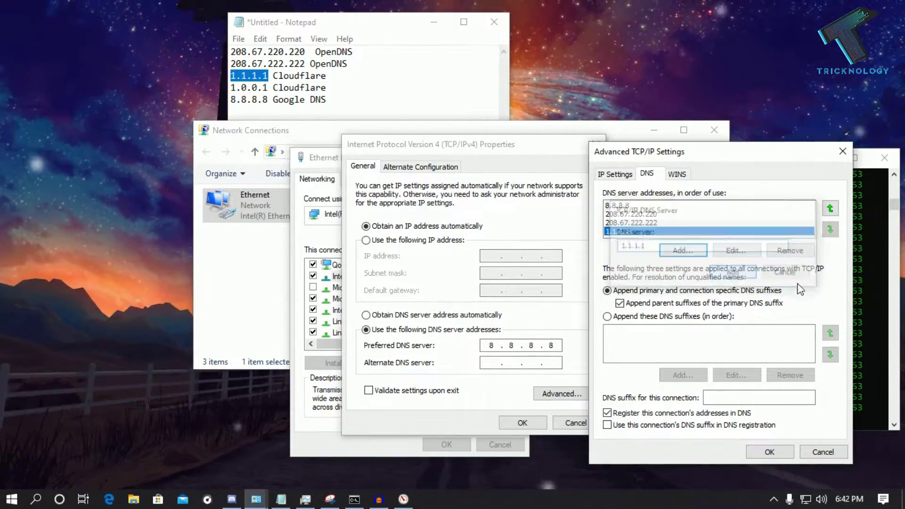
pyautogui.hotkey('ctrl', 'v')
pyautogui.press('Return')
pyautogui.click(271, 87)
pyautogui.doubleClick(270, 87)
pyautogui.hotkey('ctrl', 'c')
pyautogui.click(683, 250)
pyautogui.hotkey('ctrl', 'v')
pyautogui.press('Return')
pyautogui.press('Return')
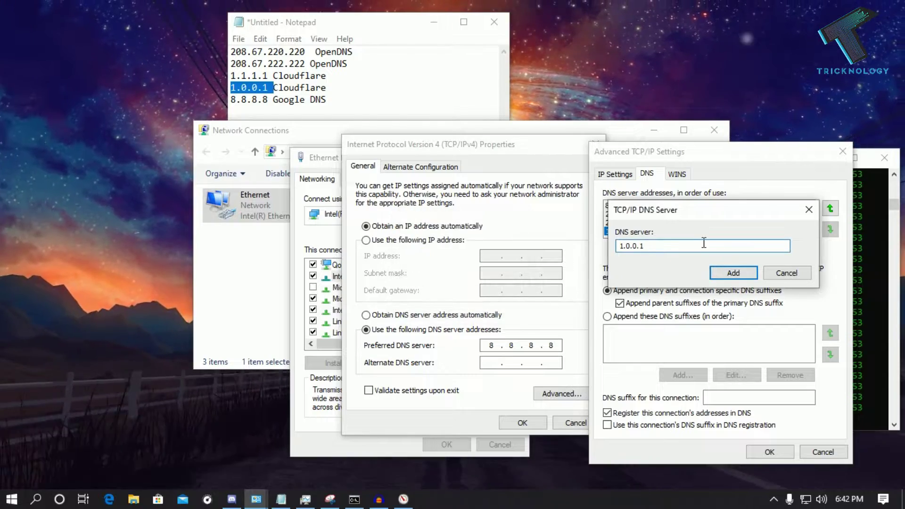
pyautogui.click(741, 275)
# Step: Confirm the new DNS server list and close Advanced TCP/IP Settings
pyautogui.doubleClick(249, 99)
pyautogui.click(691, 263)
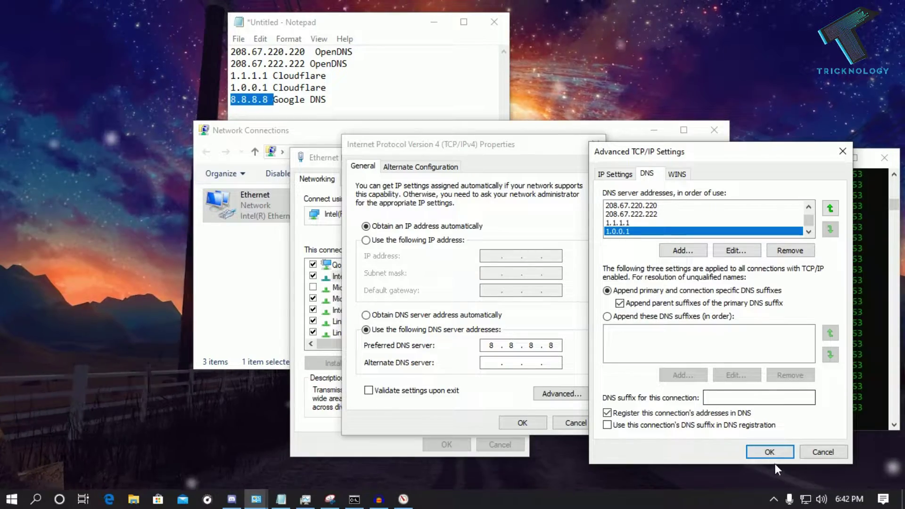
pyautogui.click(770, 450)
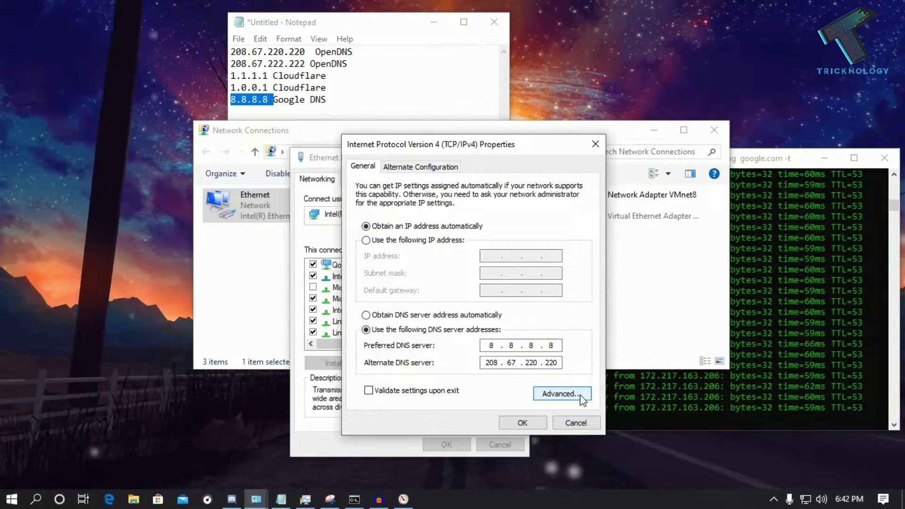
# Step: Move 208.67.220.220 to the top of the DNS order and close all Ethernet dialogs
pyautogui.click(561, 394)
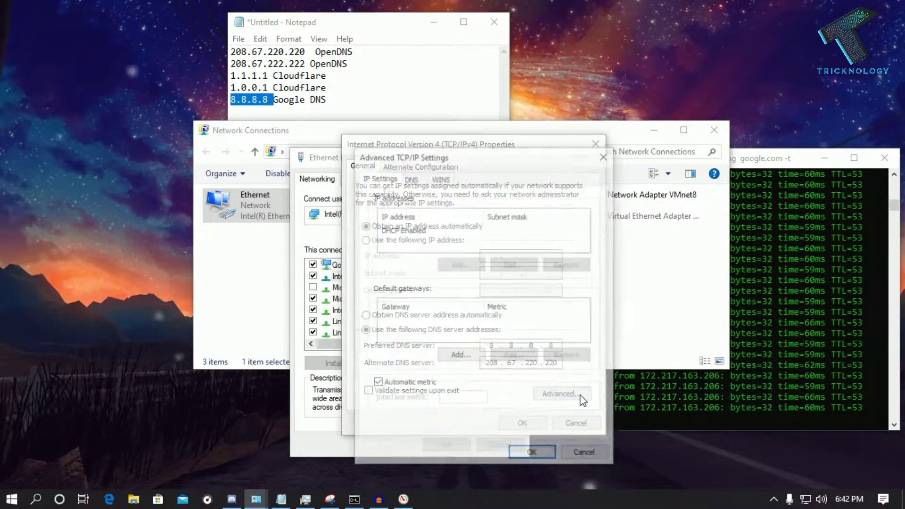
pyautogui.moveTo(460, 156); pyautogui.dragTo(619, 157)
pyautogui.click(565, 179)
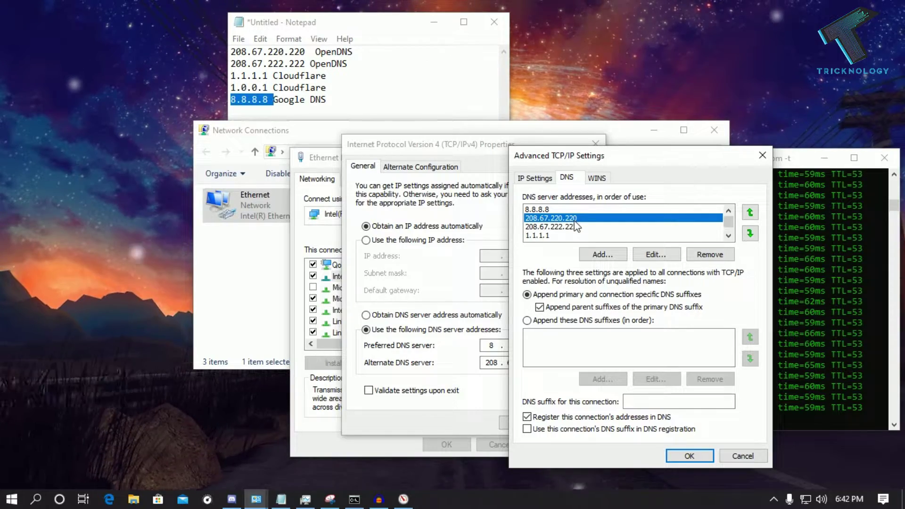
pyautogui.click(749, 213)
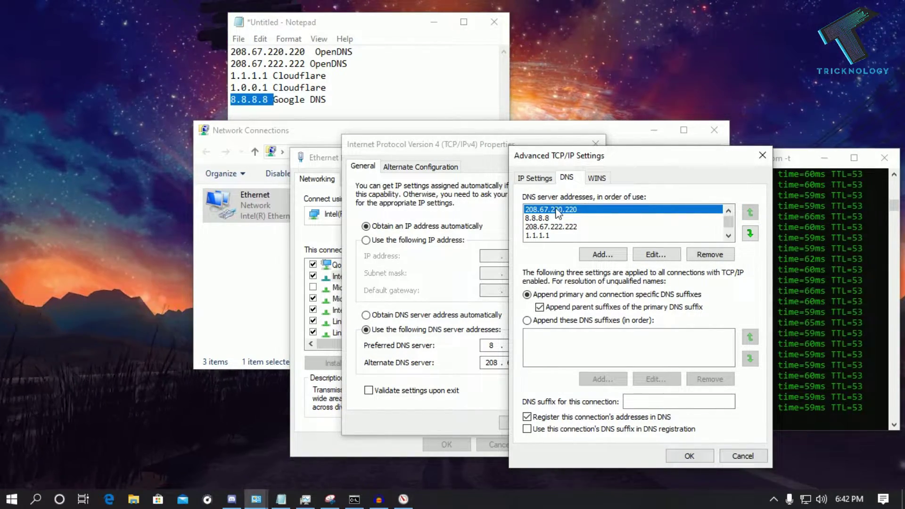
pyautogui.click(689, 455)
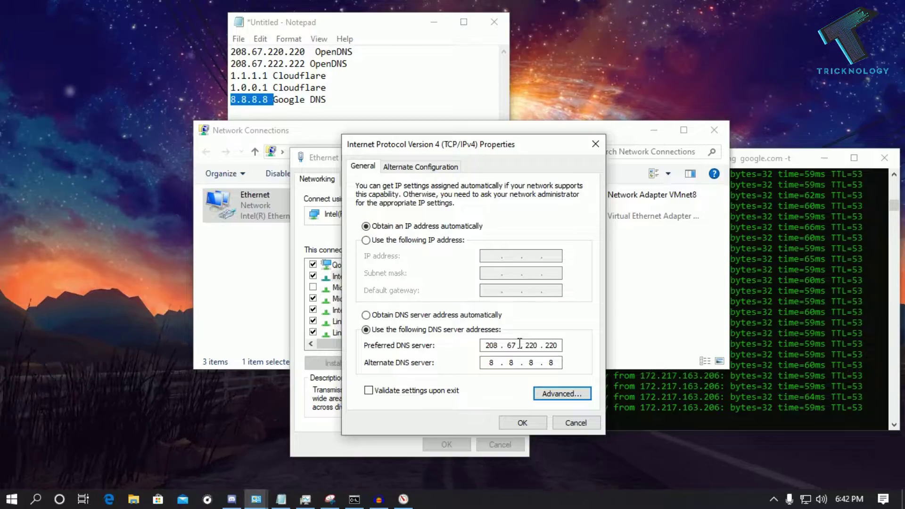
pyautogui.click(523, 423)
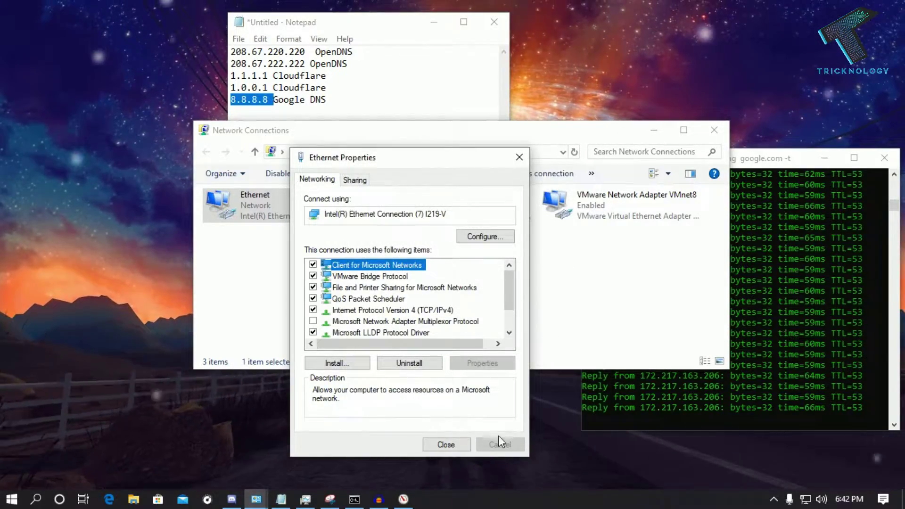
pyautogui.click(459, 445)
# Step: Close Network Connections and launch Command Prompt as administrator from a 'cmd' search
pyautogui.click(713, 130)
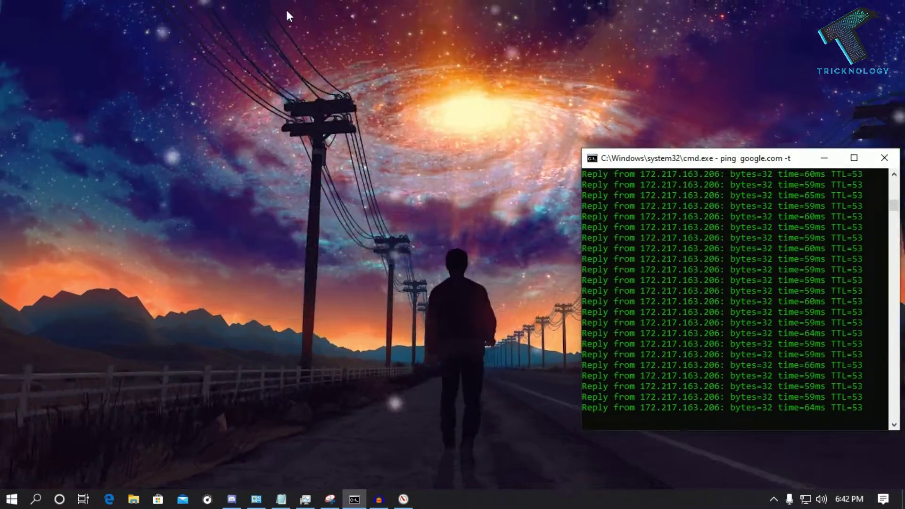
pyautogui.click(12, 499)
pyautogui.write('cmd')
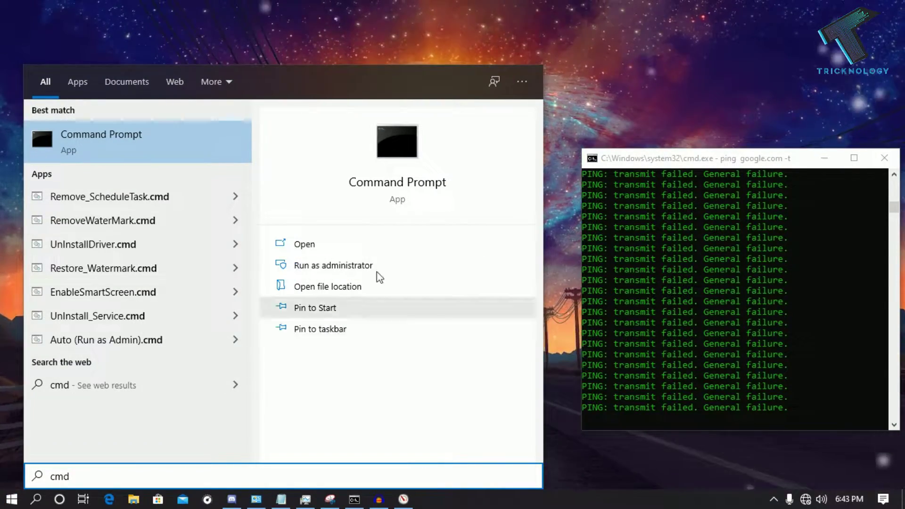
pyautogui.rightClick(180, 128)
pyautogui.click(233, 141)
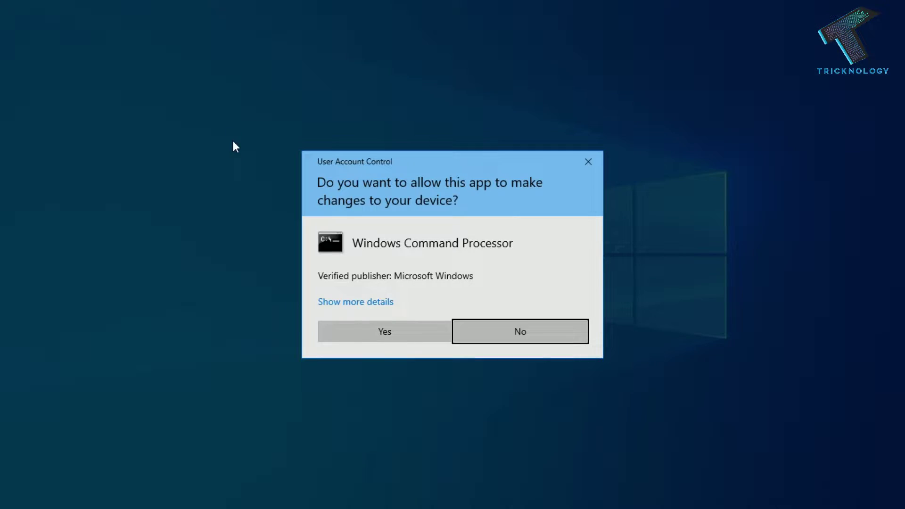
pyautogui.click(384, 335)
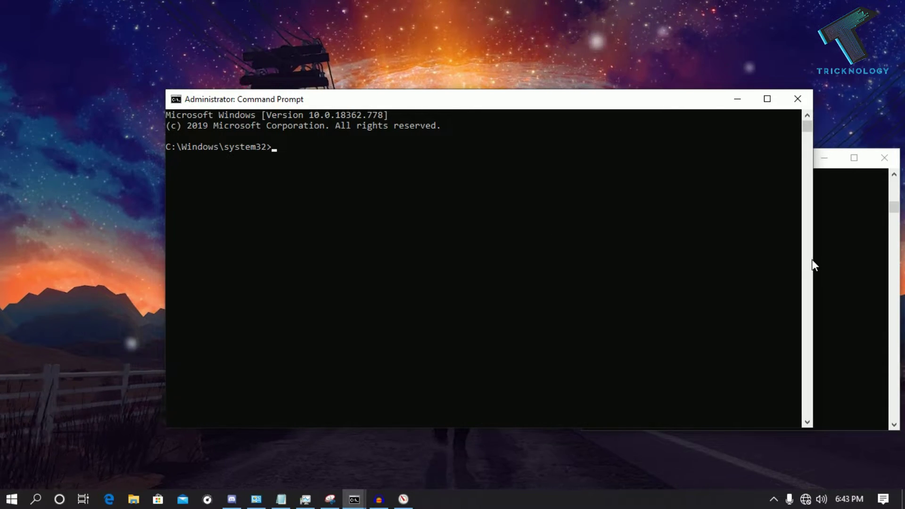
pyautogui.moveTo(812, 269); pyautogui.dragTo(703, 269)
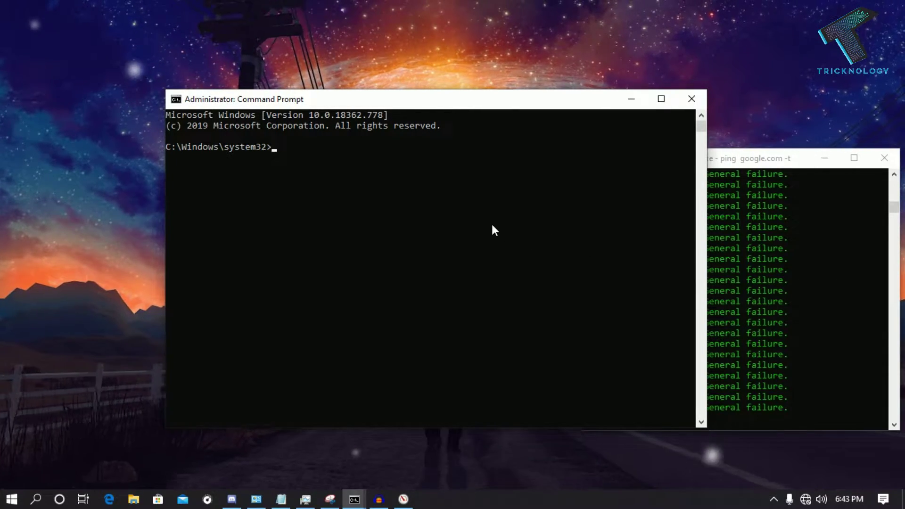
# Step: Run ipconfig /flushdns, /registerdns, /release and /renew, restoring 192.168.0.108 on Ethernet
pyautogui.write('ipconfig /flushdns')
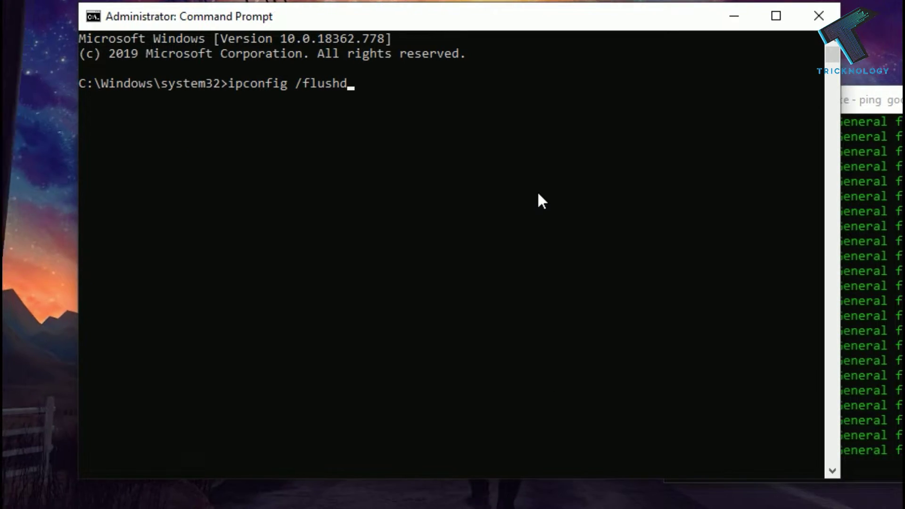
pyautogui.press('Return')
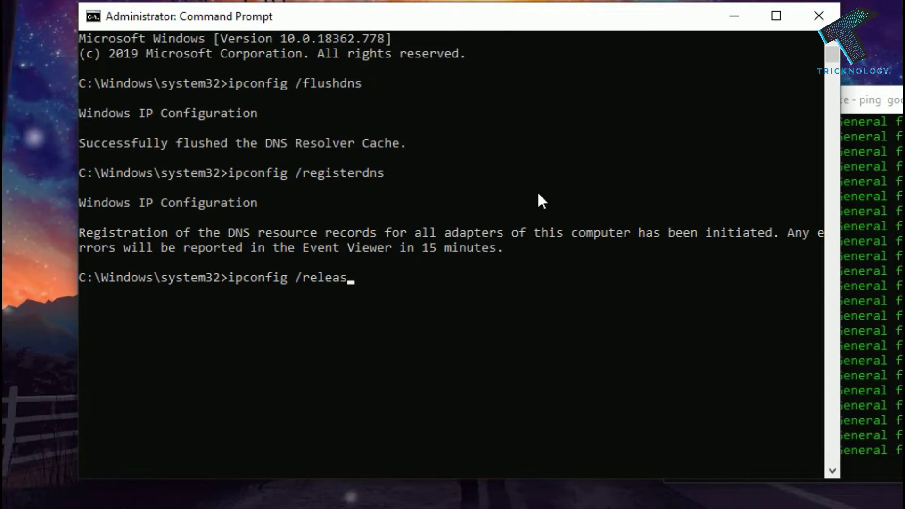
pyautogui.write('e')
pyautogui.press('Return')
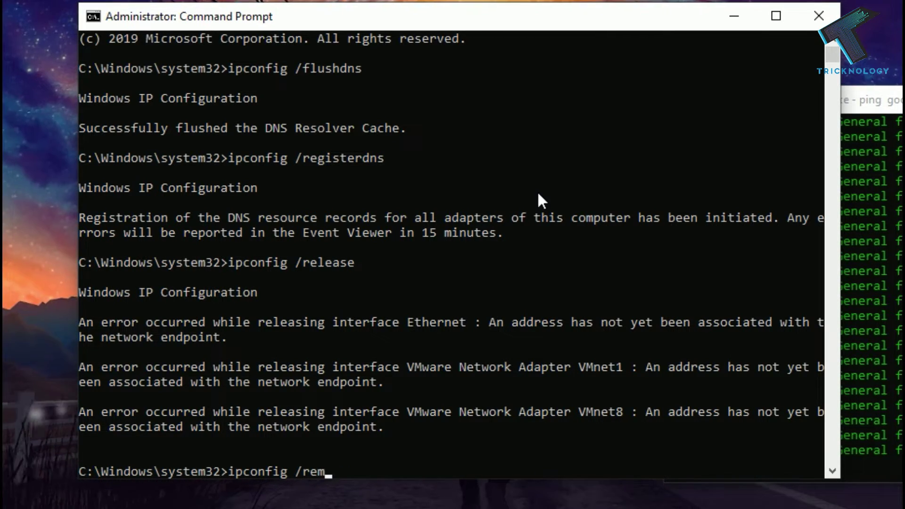
pyautogui.write('ipconfig /remew')
pyautogui.press('Return')
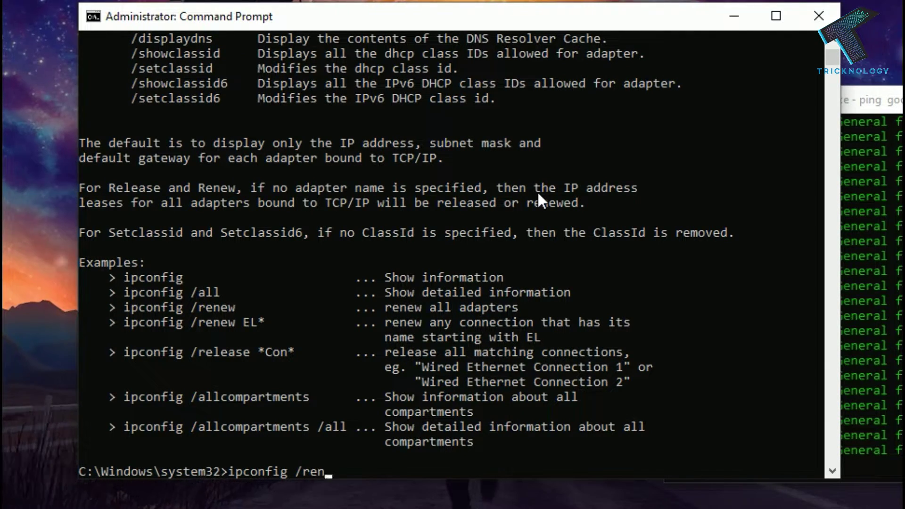
pyautogui.press('Return')
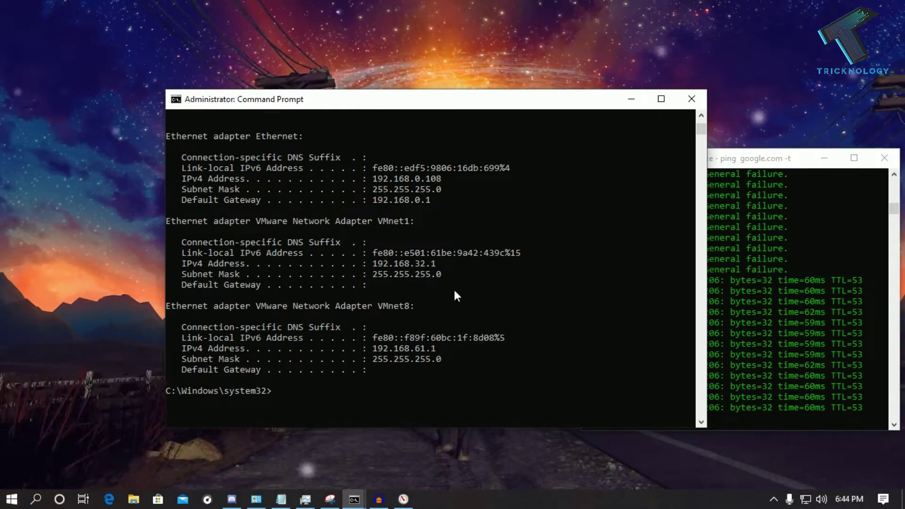
pyautogui.scroll(-4, 434, 311)
pyautogui.scroll(-2, 372, 228)
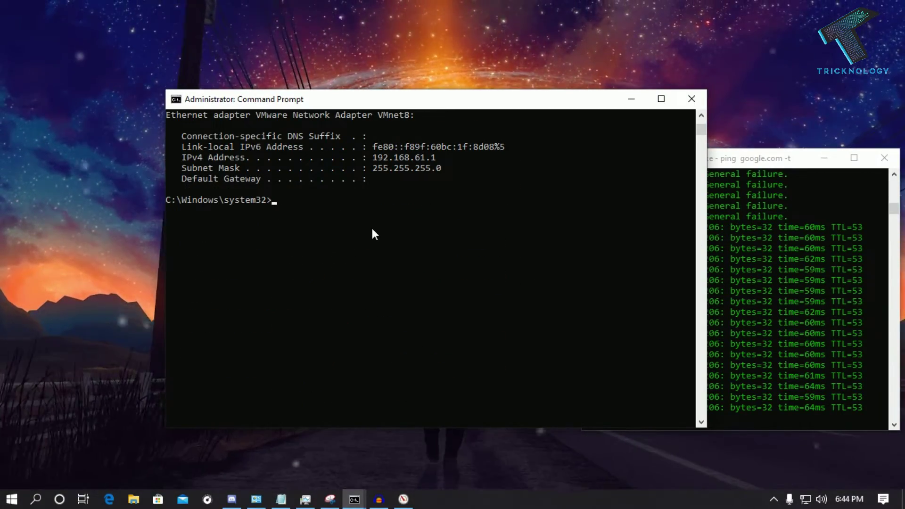
# Step: Run netsh winsock reset, then minimize the admin console to watch the ping replies
pyautogui.write('me')
pyautogui.press('BackSpace')
pyautogui.press('BackSpace')
pyautogui.write('netsh')
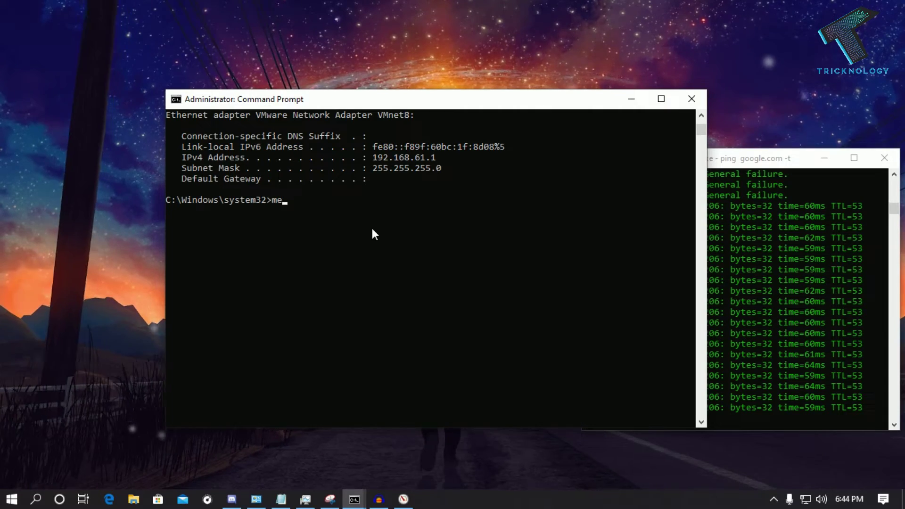
pyautogui.write(' winso')
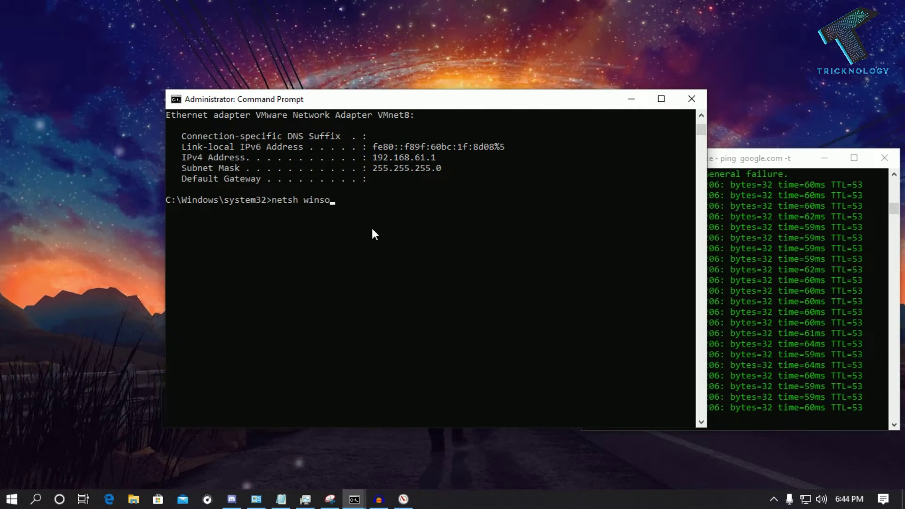
pyautogui.write('ck reset')
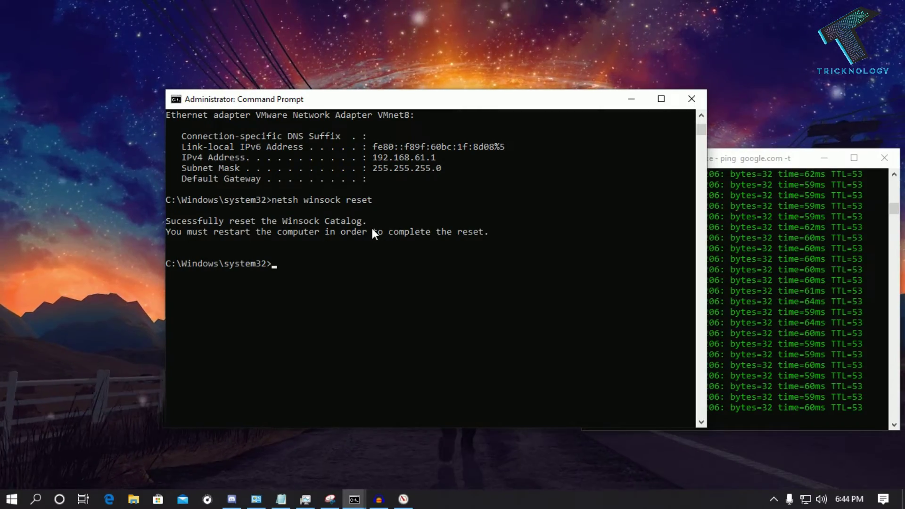
pyautogui.click(644, 99)
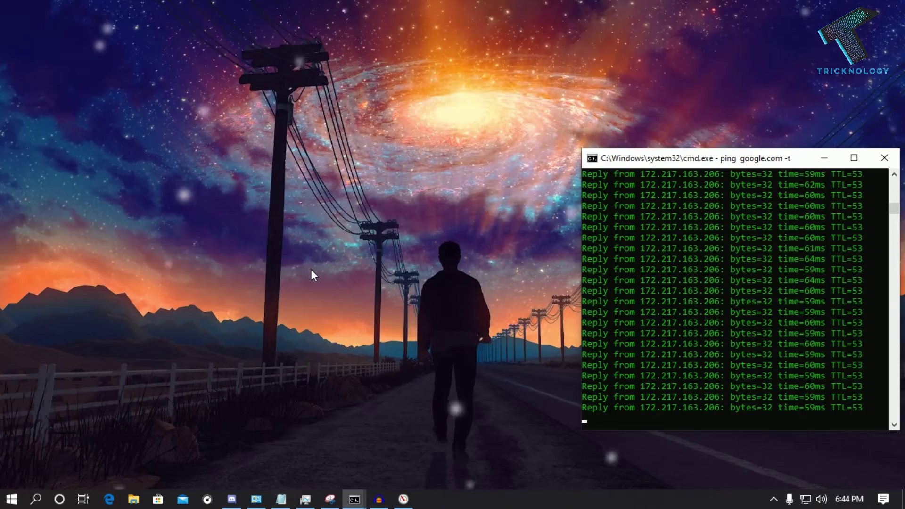